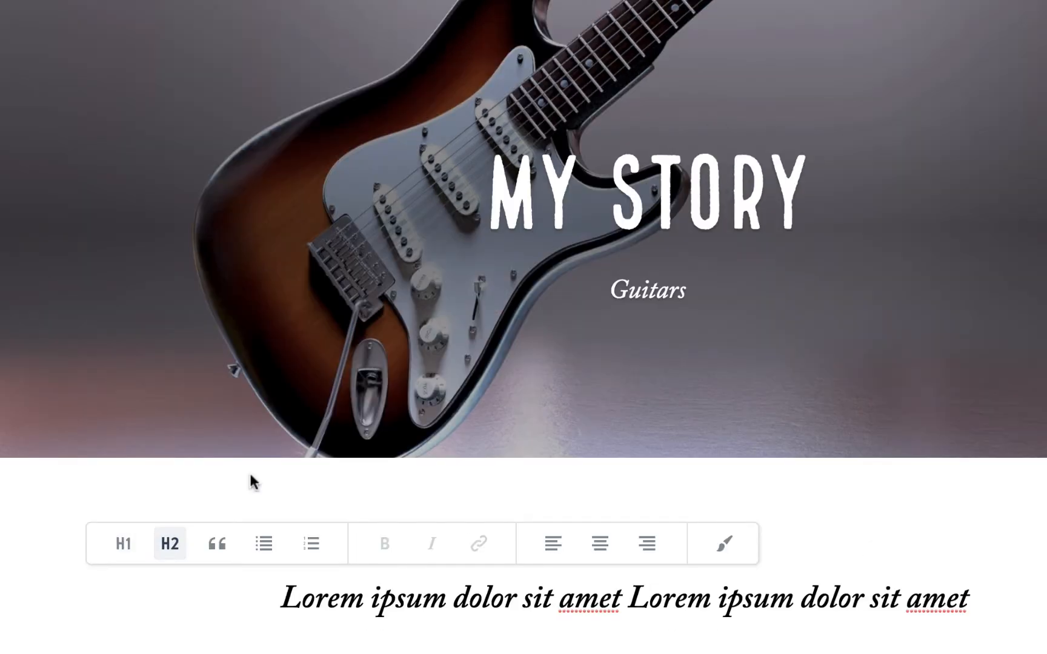
Try the quote, bulleted list and numbered list styles on the Lorem ipsum paragraph
left_click(216, 547)
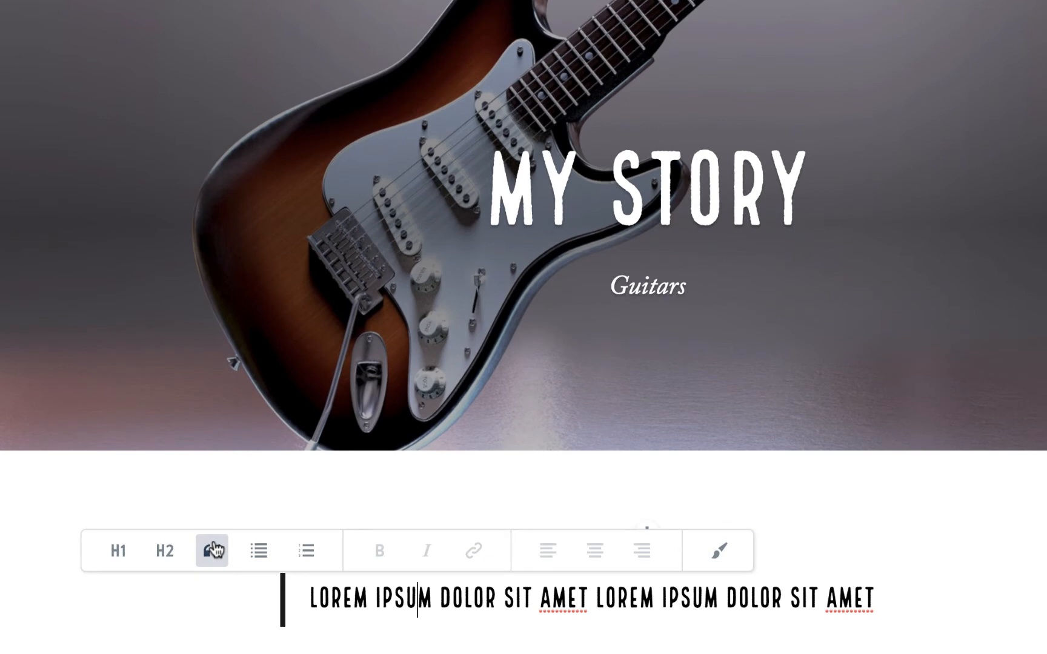
left_click(264, 553)
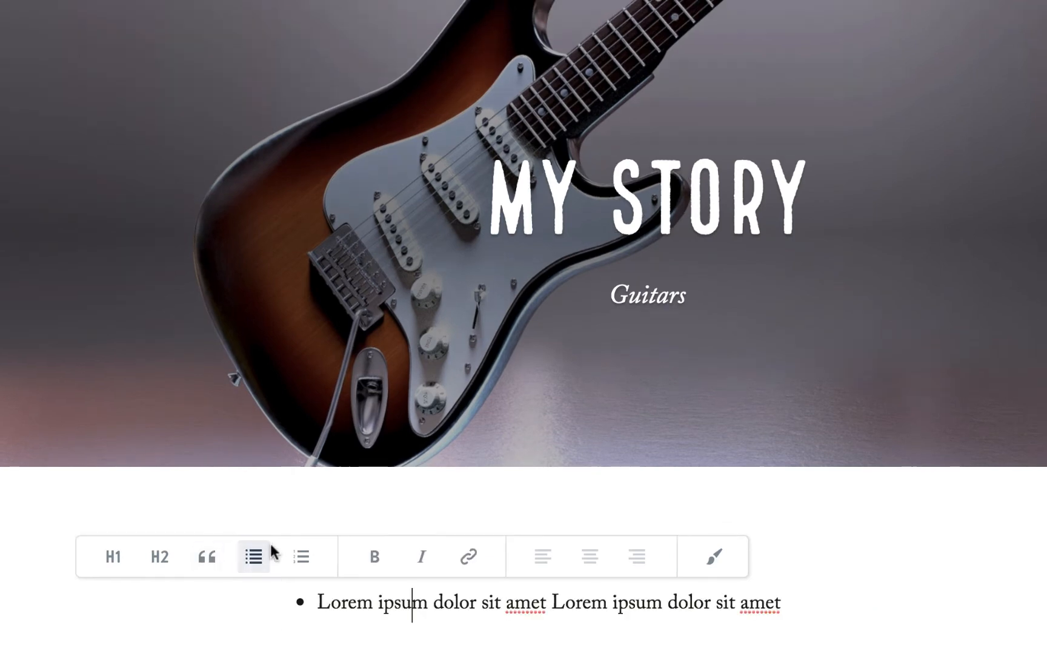
left_click(305, 554)
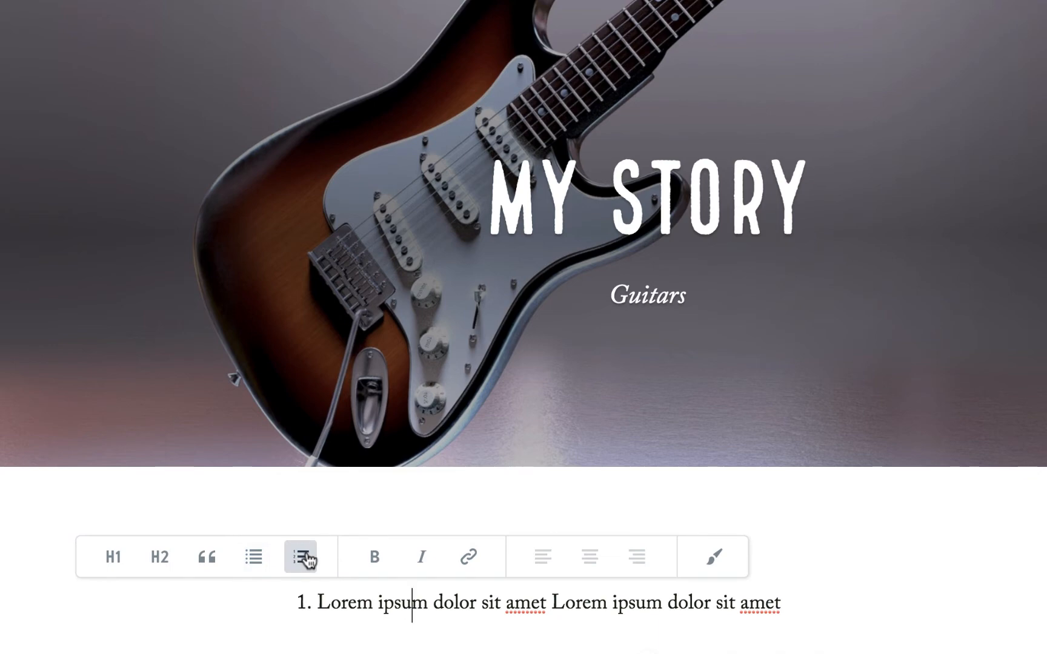
Format the Lorem ipsum paragraph as an H1 heading and center it
left_click(118, 567)
triple_click(464, 557)
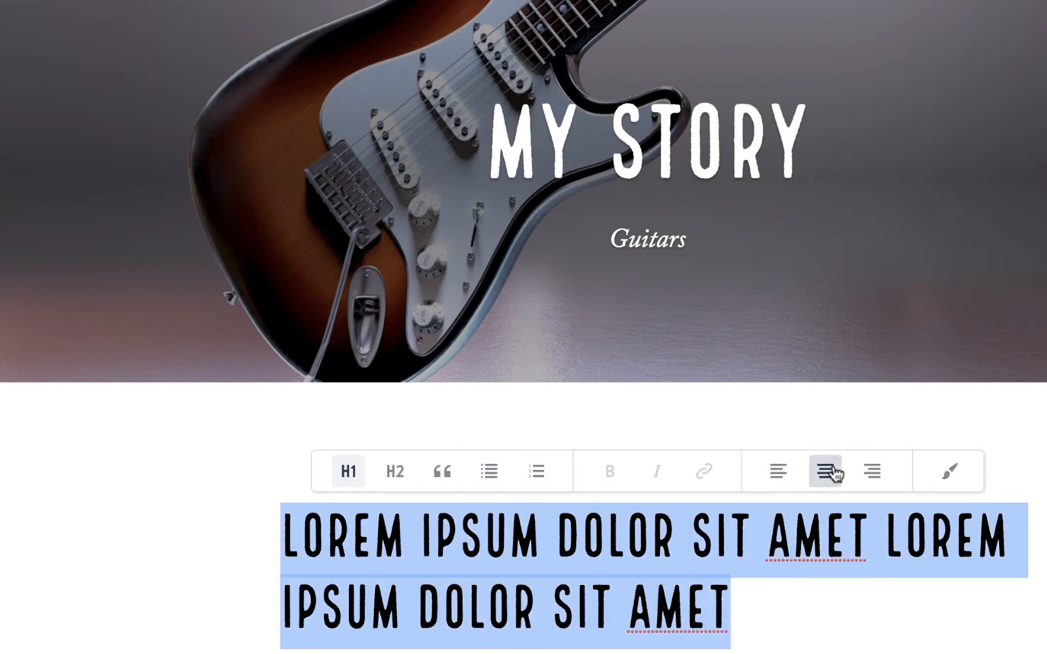
left_click(833, 474)
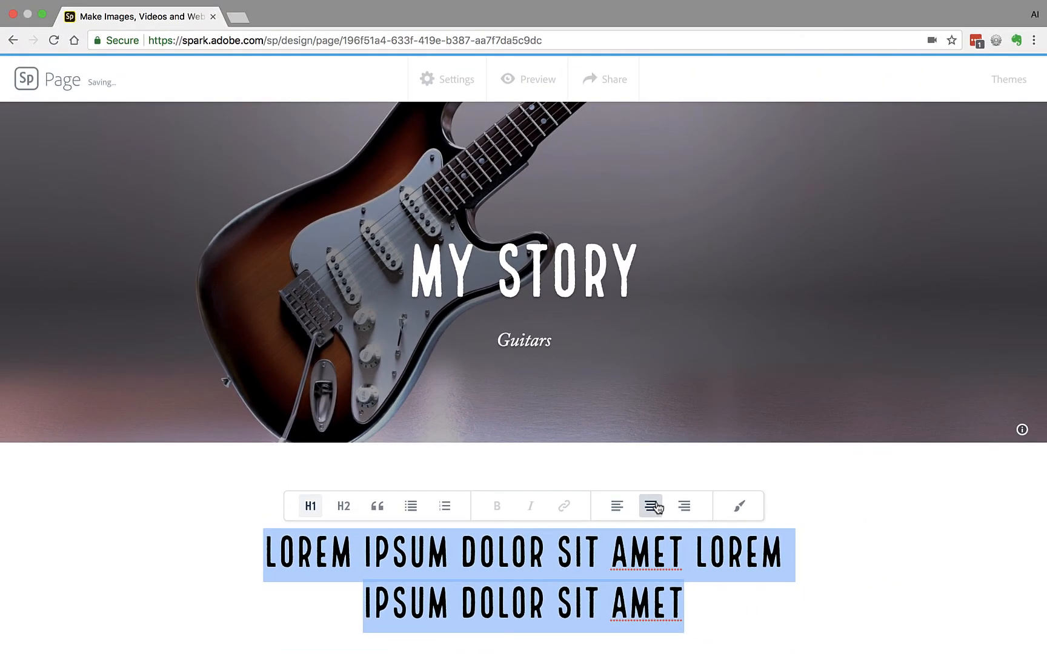
Insert the close-up photo of the gold guitar body from the free guitar photos below the Lorem ipsum heading
scroll(833, 467, "down", 2)
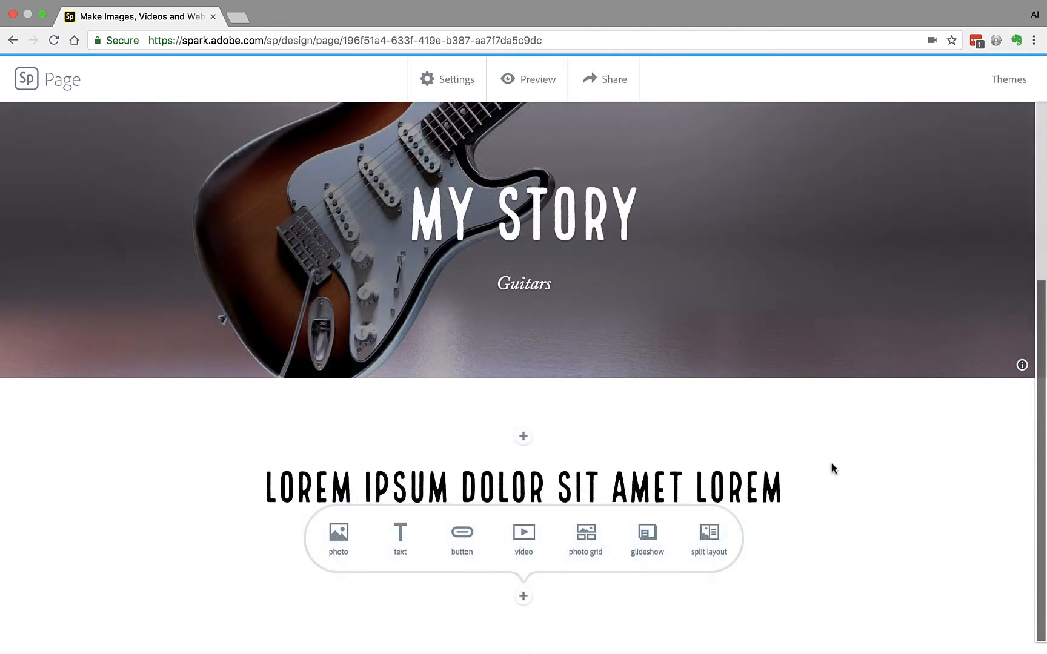
left_click(337, 543)
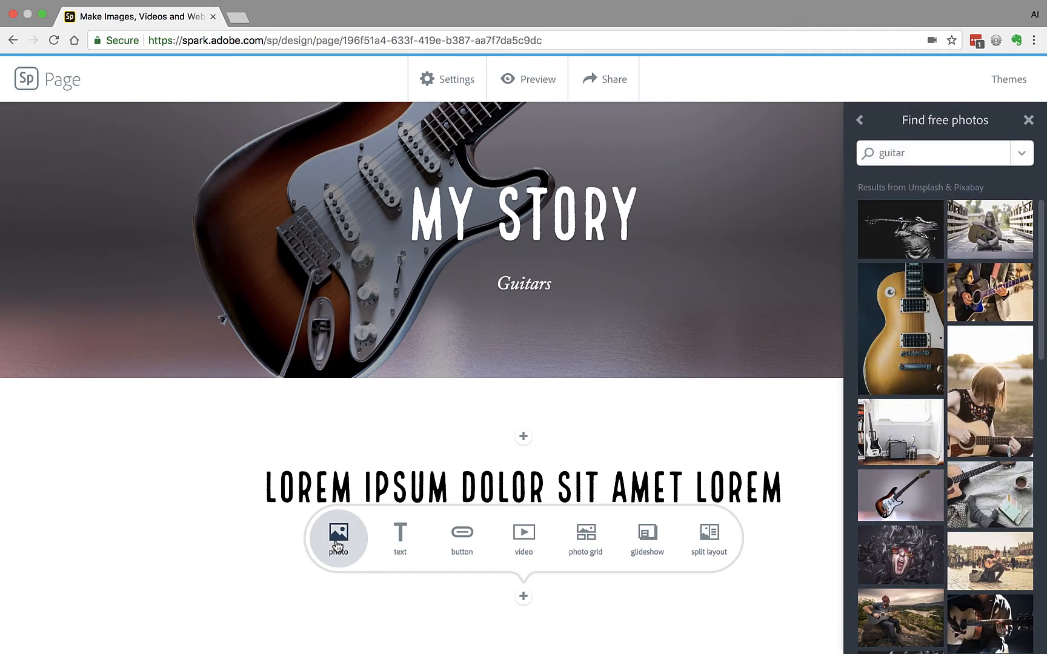
left_click(889, 316)
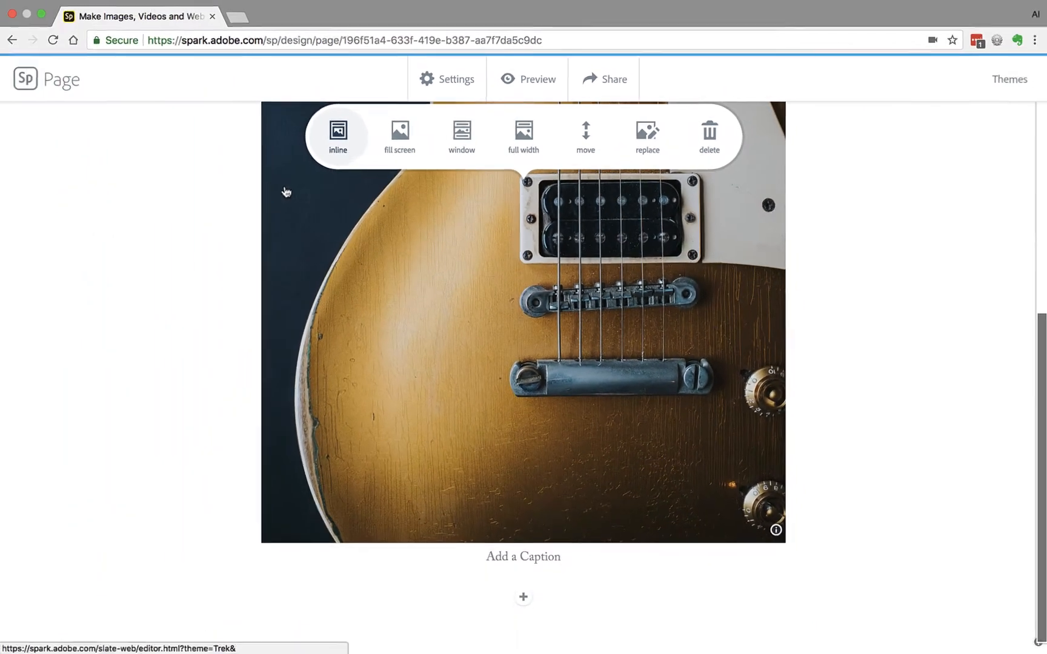
Change the gold guitar photo's layout from inline to fill screen and check how it scrolls with the page
scroll(401, 259, "up", 15)
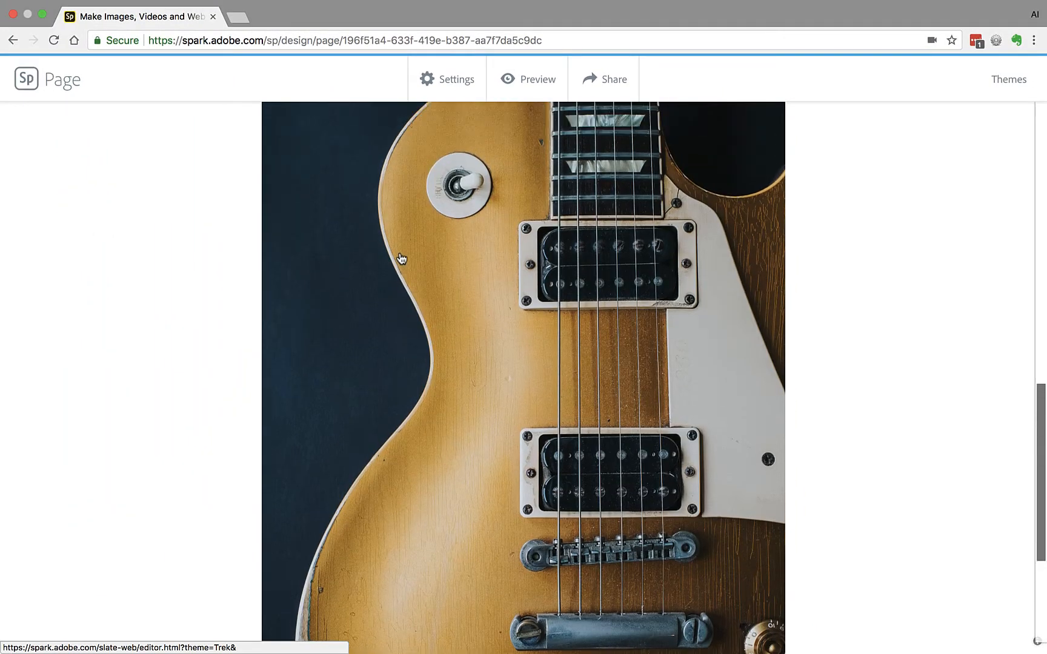
scroll(401, 258, "down", 15)
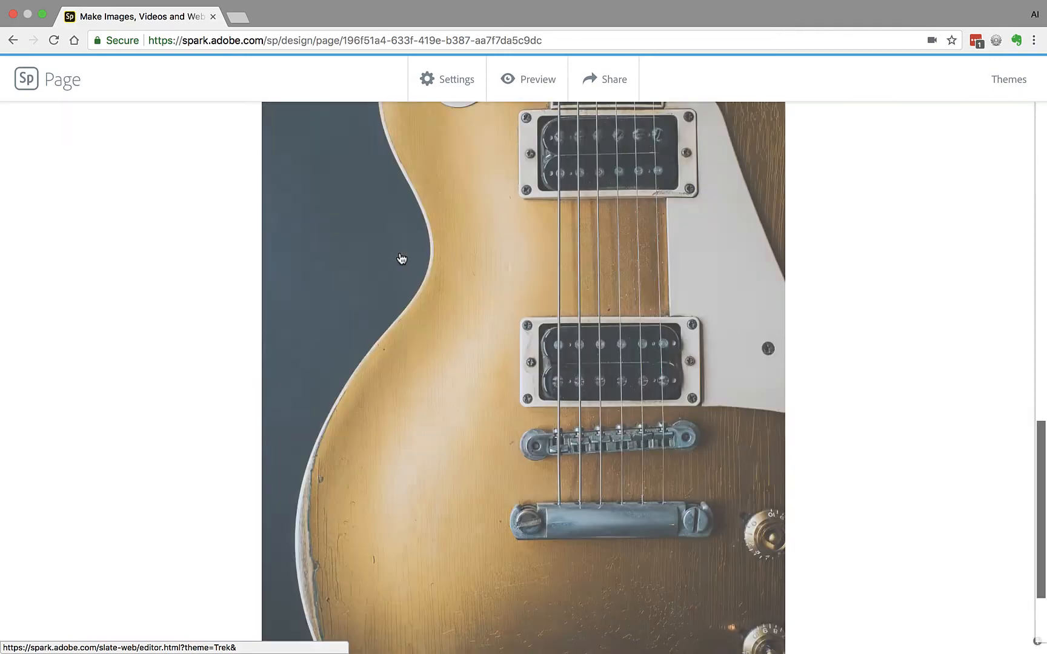
scroll(401, 258, "down", 1)
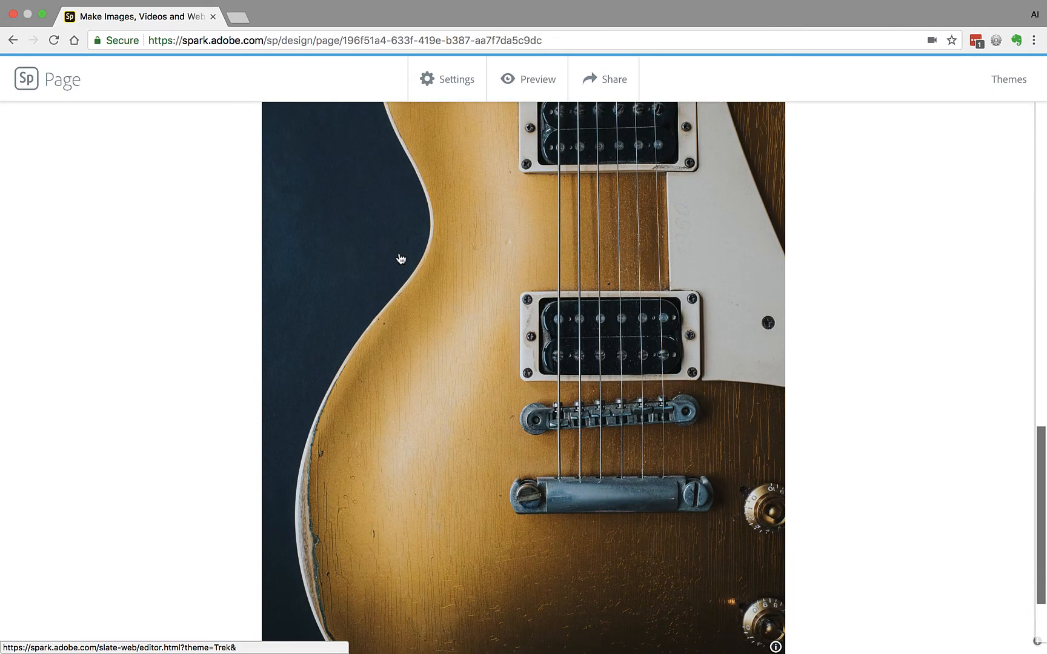
scroll(400, 258, "up", 5)
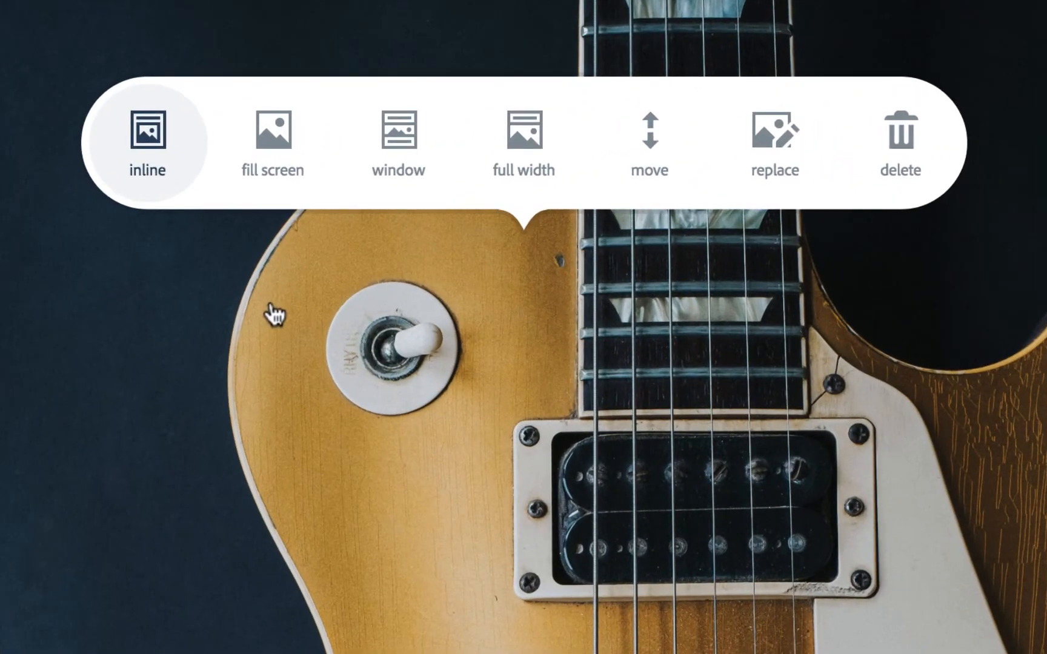
left_click(264, 150)
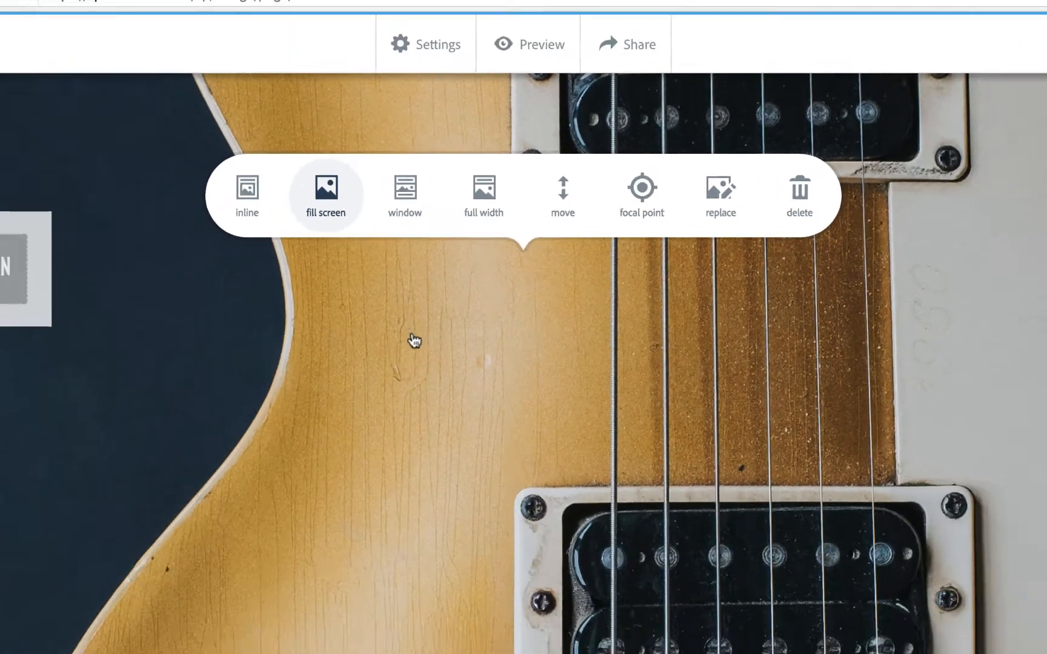
scroll(437, 320, "up", 5)
scroll(437, 320, "up", 8)
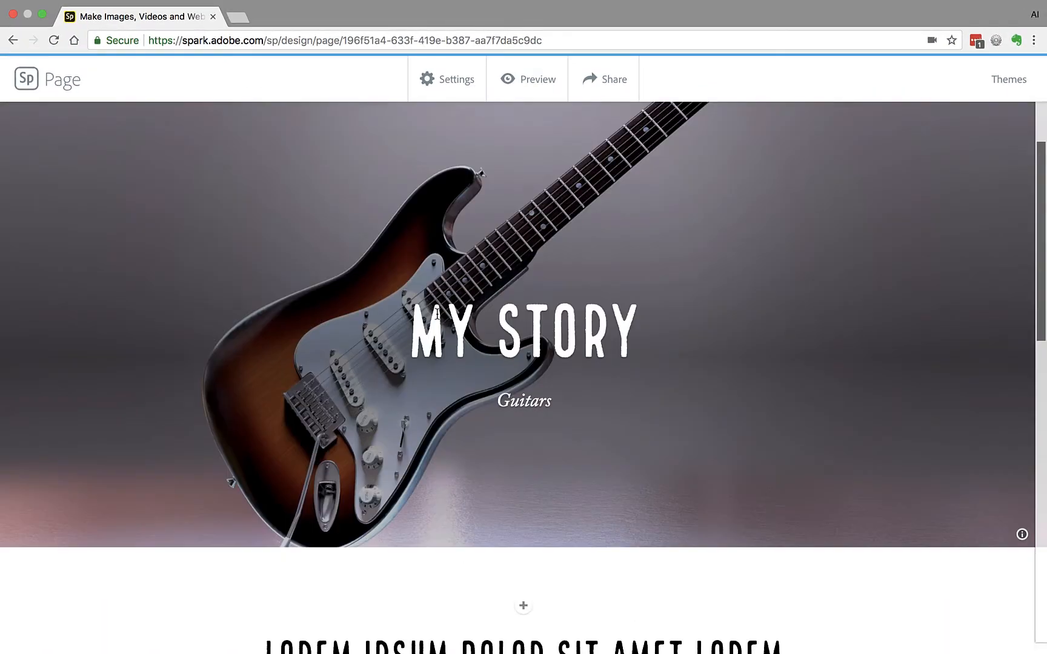
scroll(441, 320, "down", 6)
scroll(441, 320, "down", 6)
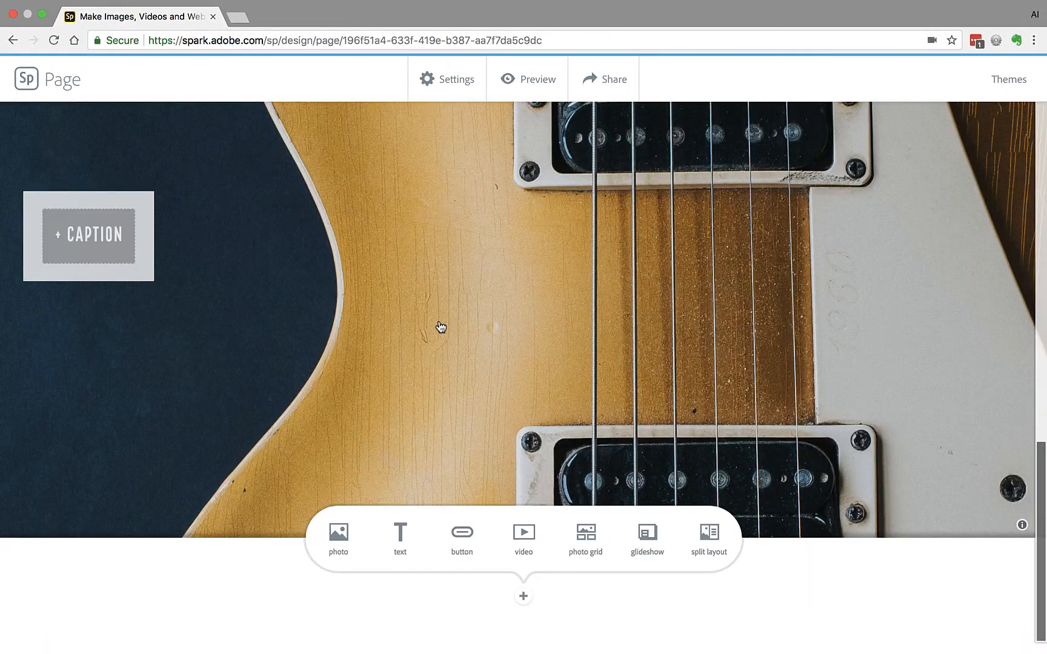
Add the caption "LES PAUL" to the full-screen gold guitar photo and check it on the page
scroll(441, 327, "up", 3)
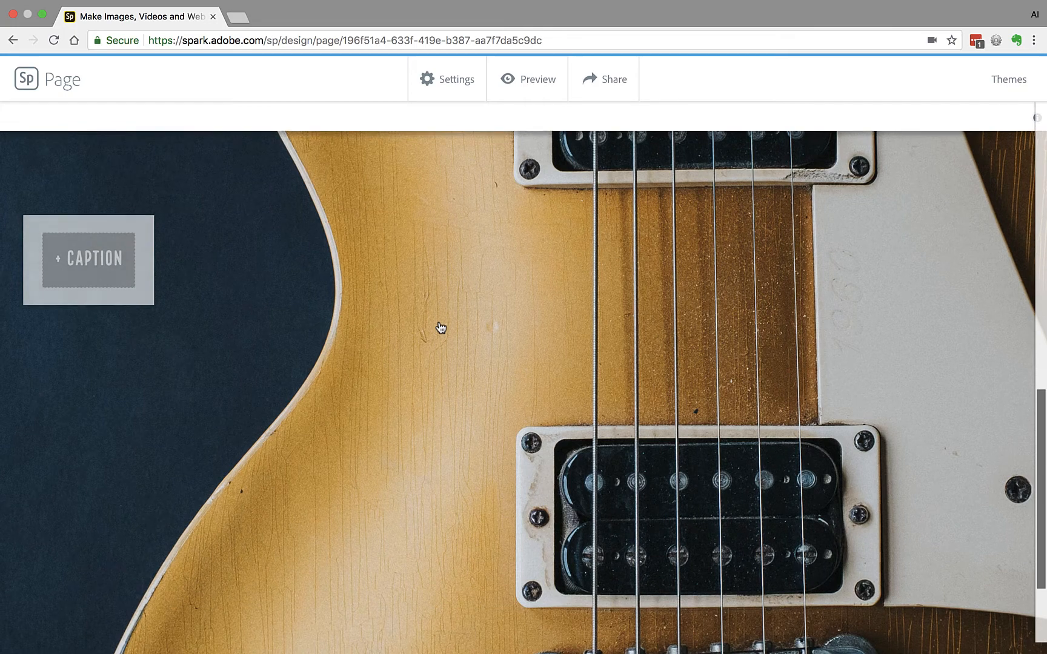
left_click(80, 246)
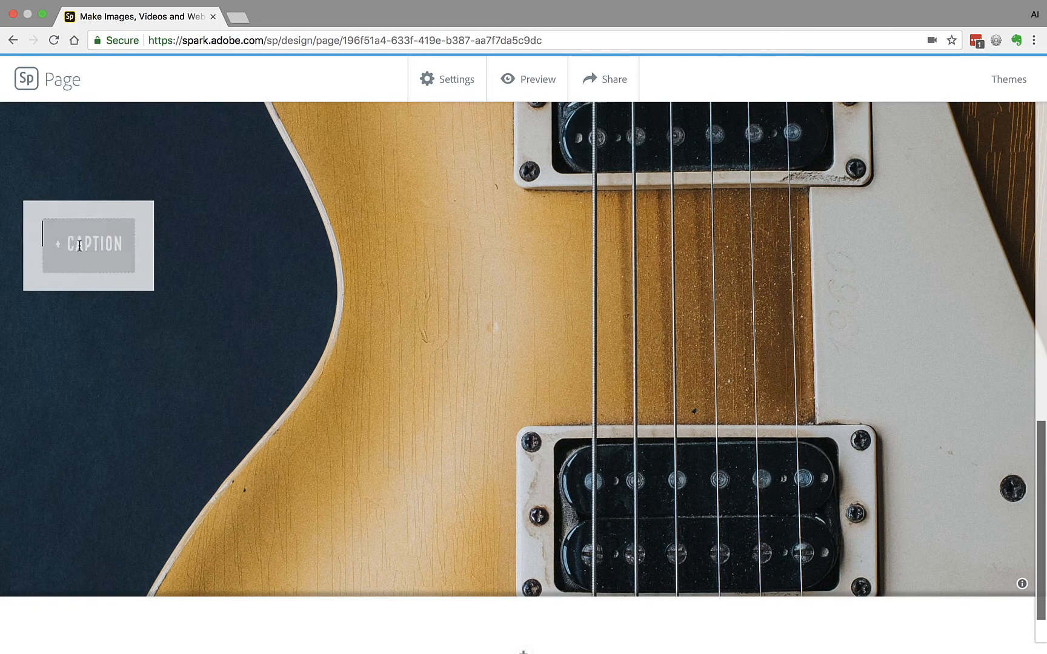
type("LES")
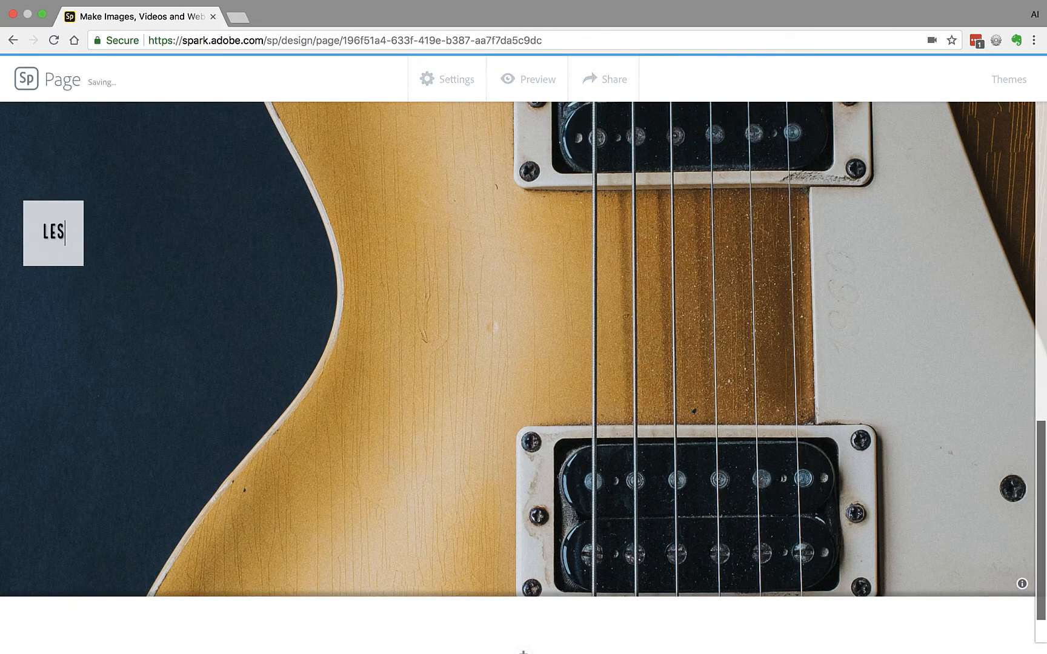
type(" PAU")
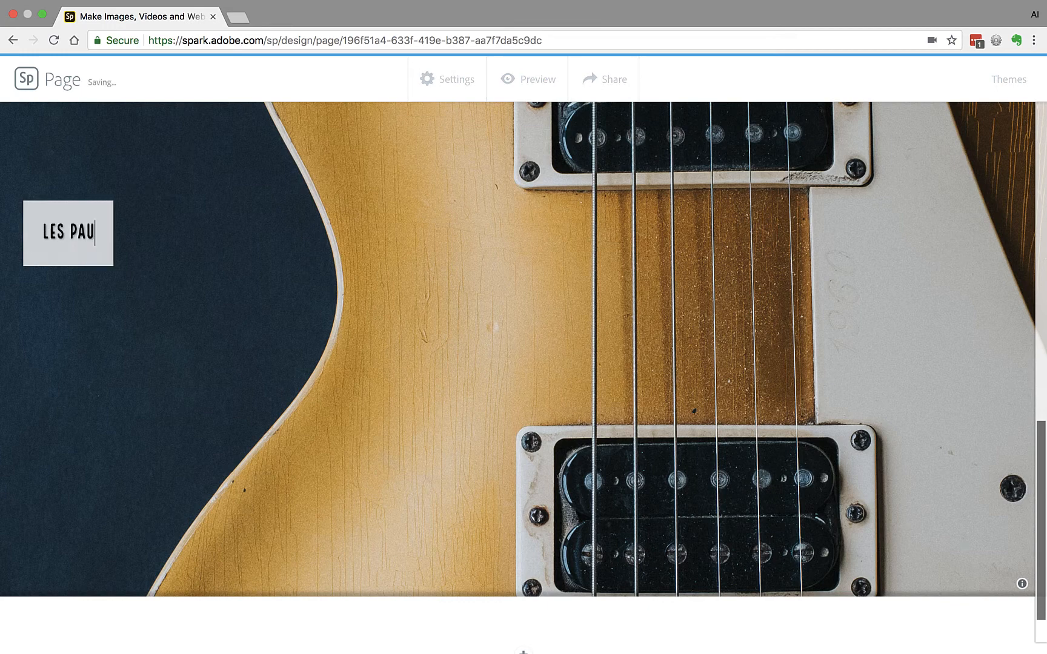
type("L")
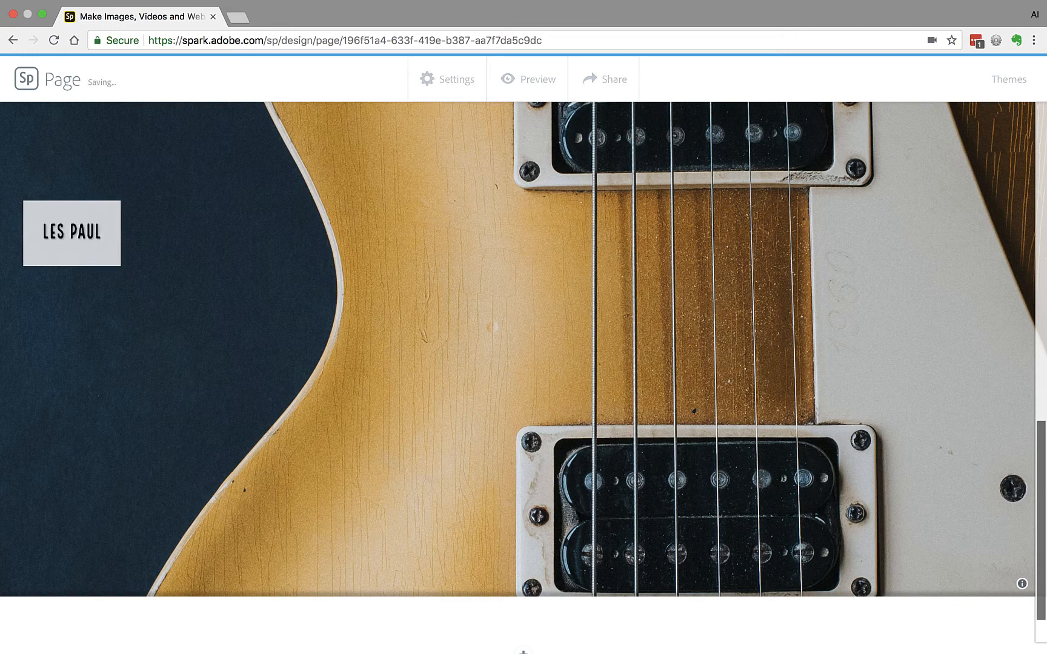
left_click(181, 286)
scroll(182, 285, "up", 10)
scroll(182, 285, "down", 10)
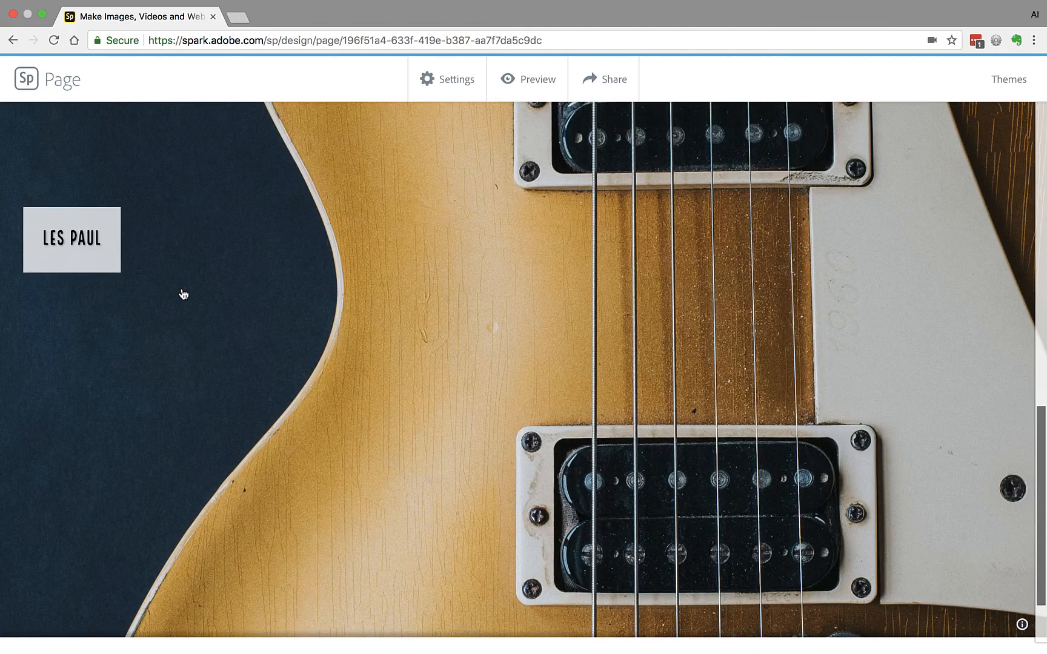
Try the window layout on the gold guitar photo and review its scrolling effect
left_click(405, 294)
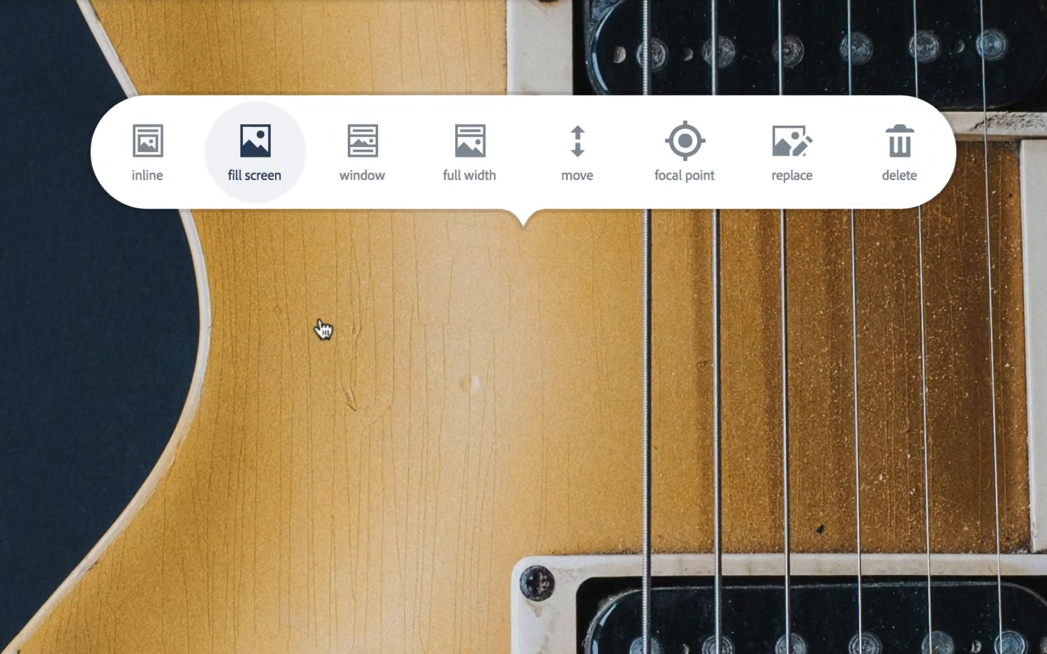
left_click(366, 173)
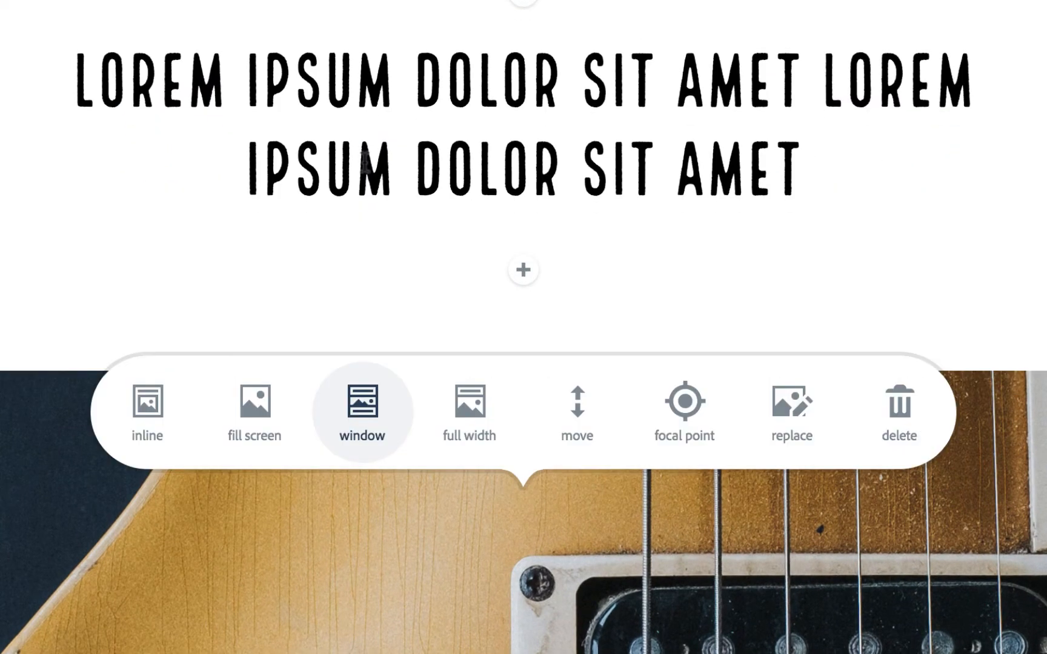
scroll(1000, 181, "up", 5)
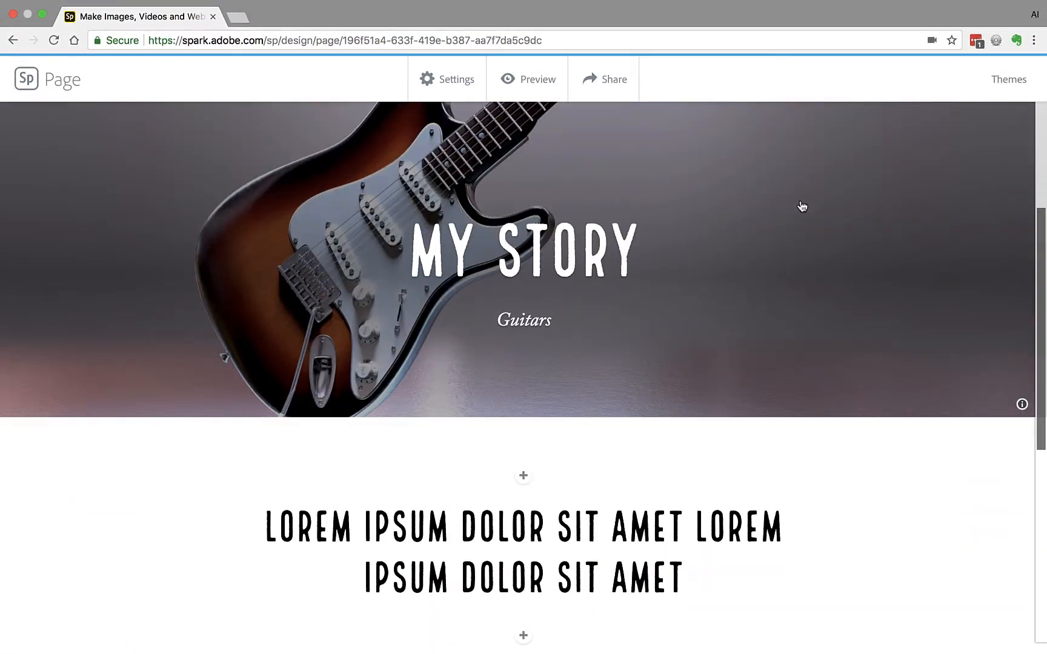
scroll(802, 206, "down", 5)
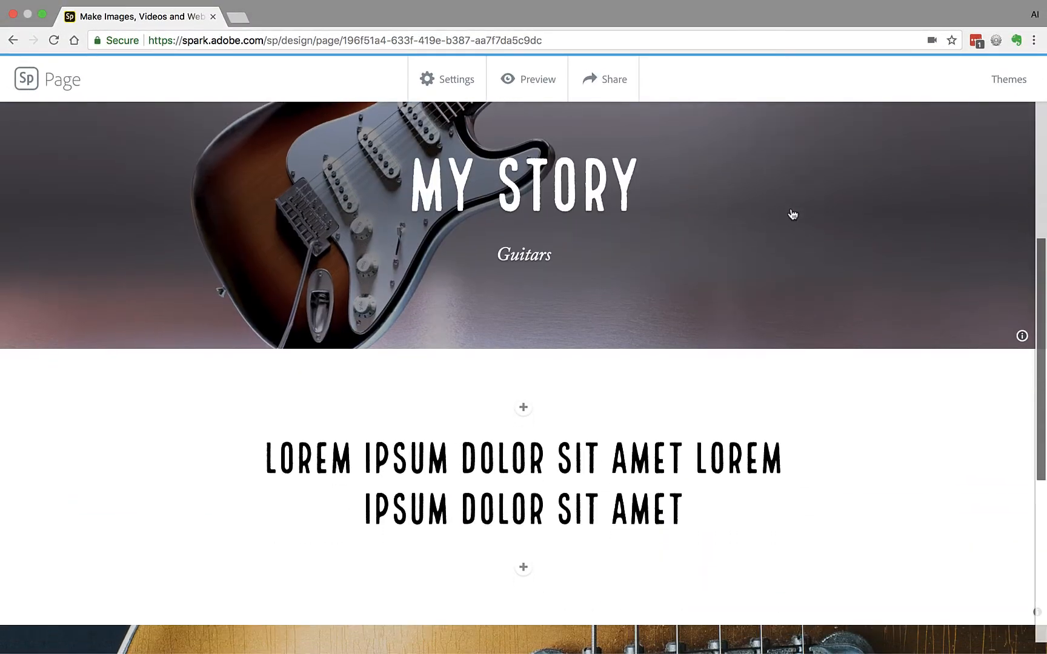
scroll(788, 218, "down", 5)
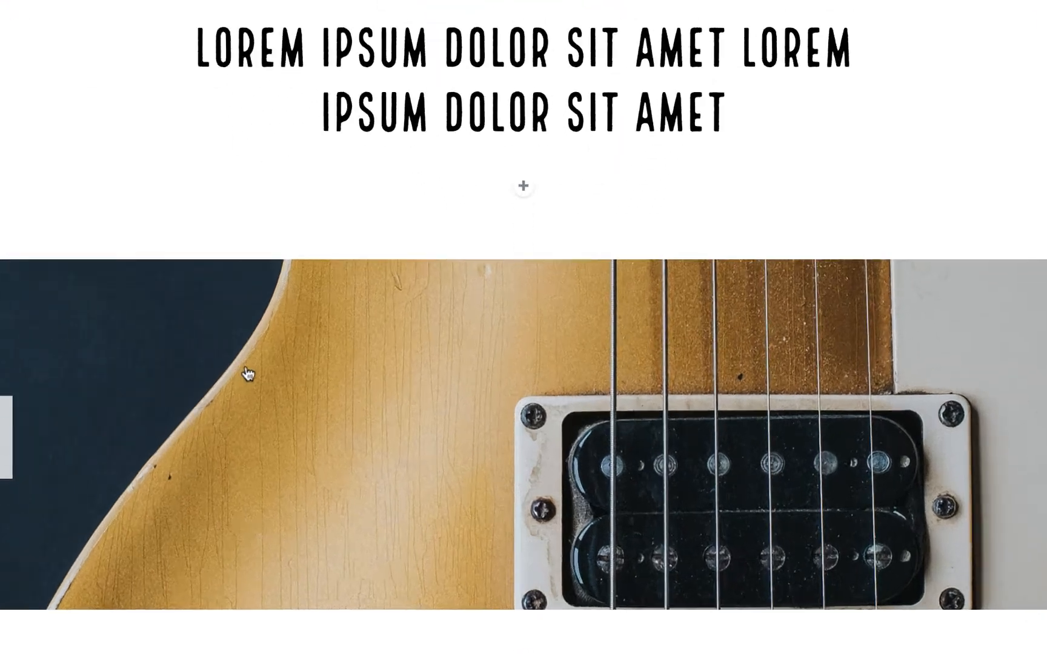
Try the full width layout on the gold guitar photo and review how it displays on the page
left_click(306, 408)
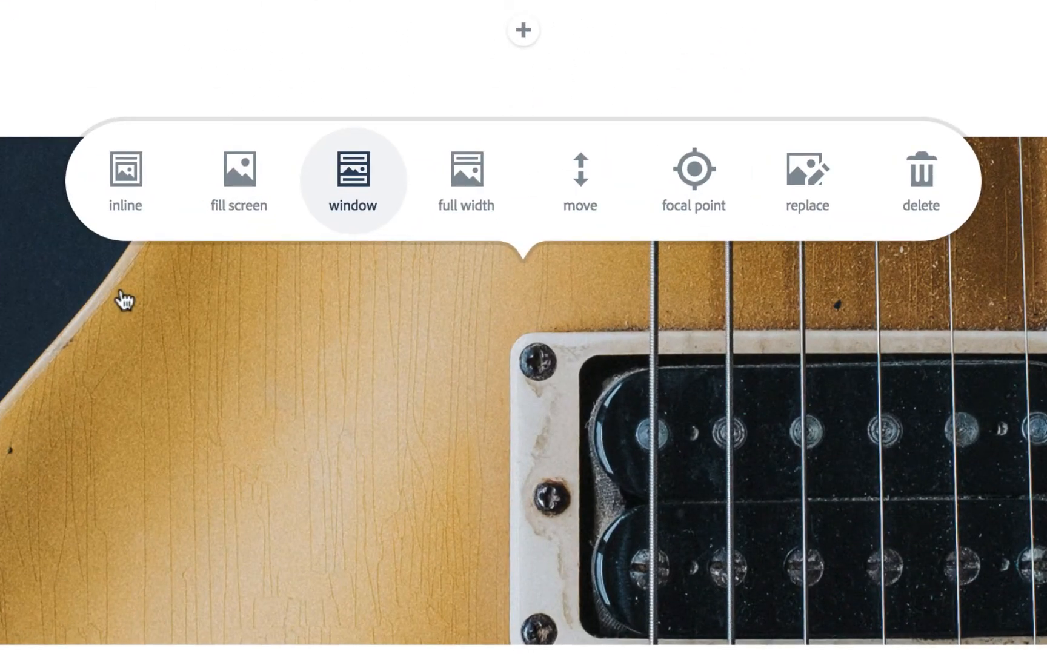
left_click(456, 181)
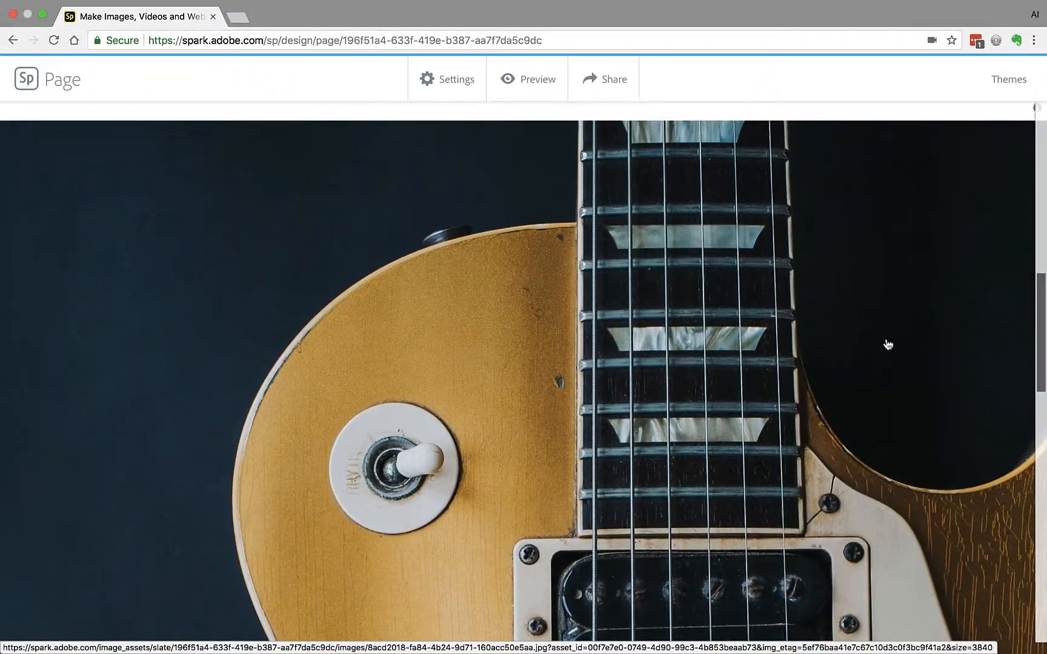
scroll(885, 343, "up", 5)
scroll(885, 343, "down", 10)
scroll(879, 351, "up", 5)
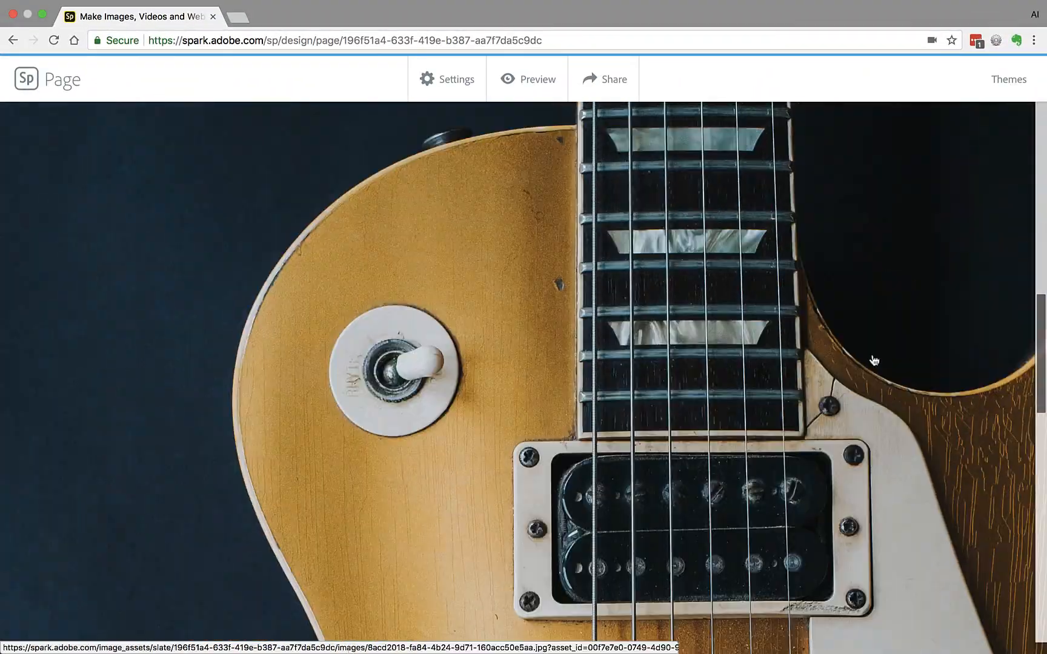
scroll(874, 361, "up", 1)
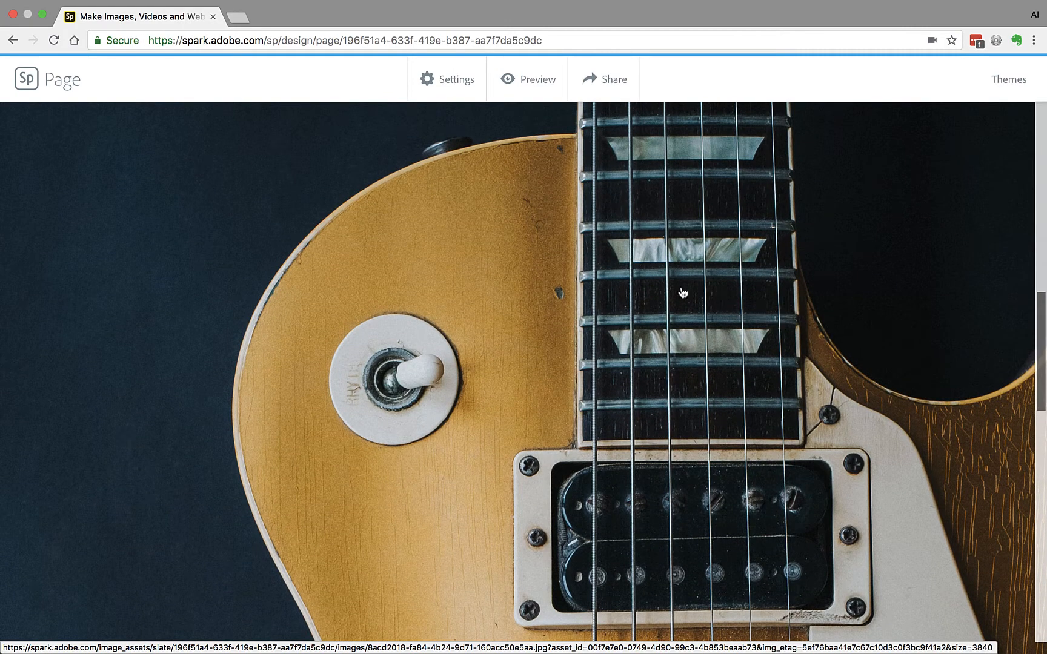
Set the gold guitar photo back to the fill screen layout
left_click(656, 283)
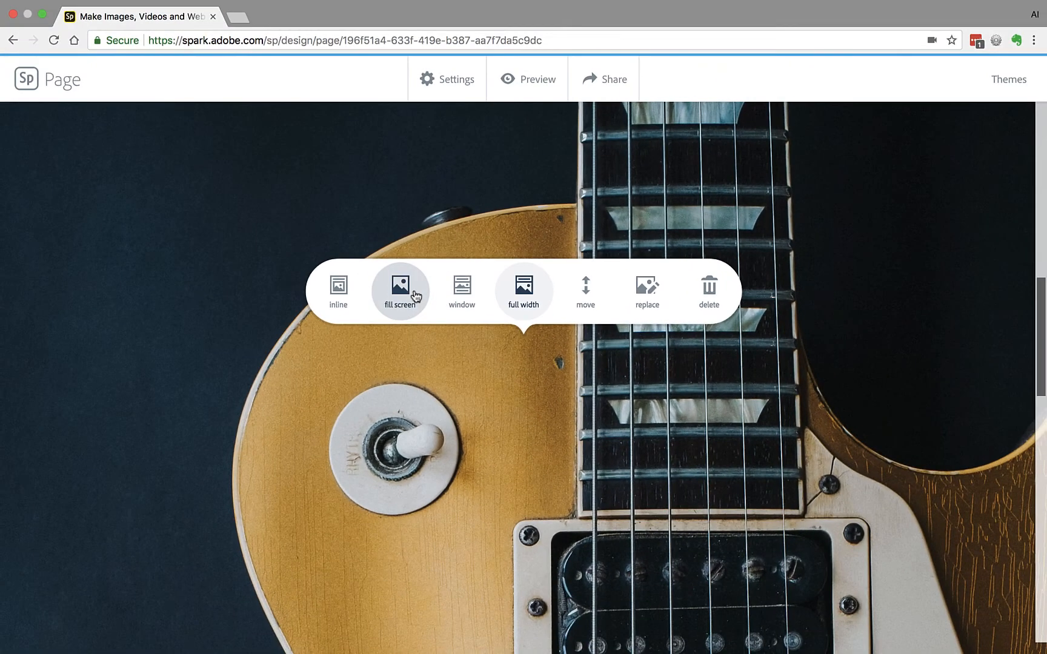
left_click(414, 291)
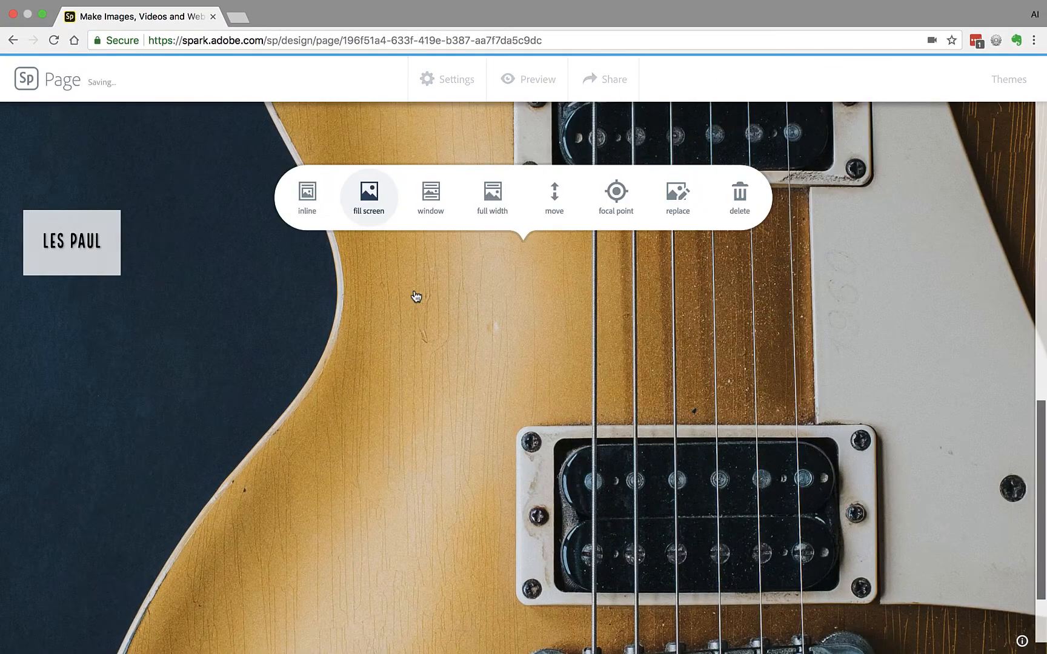
scroll(742, 358, "down", 2)
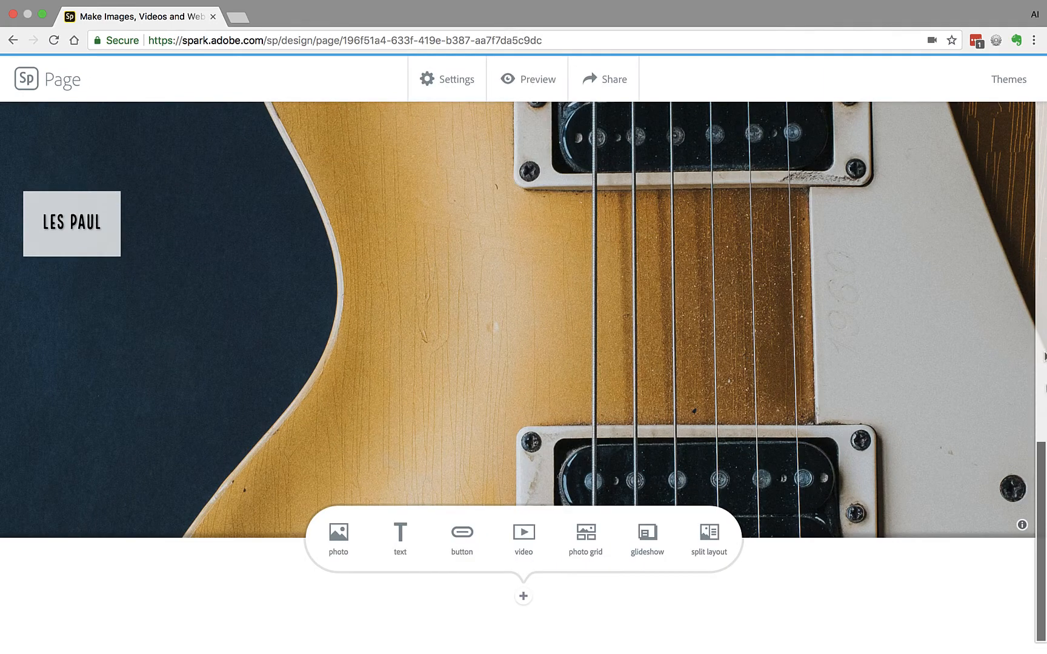
left_click(477, 539)
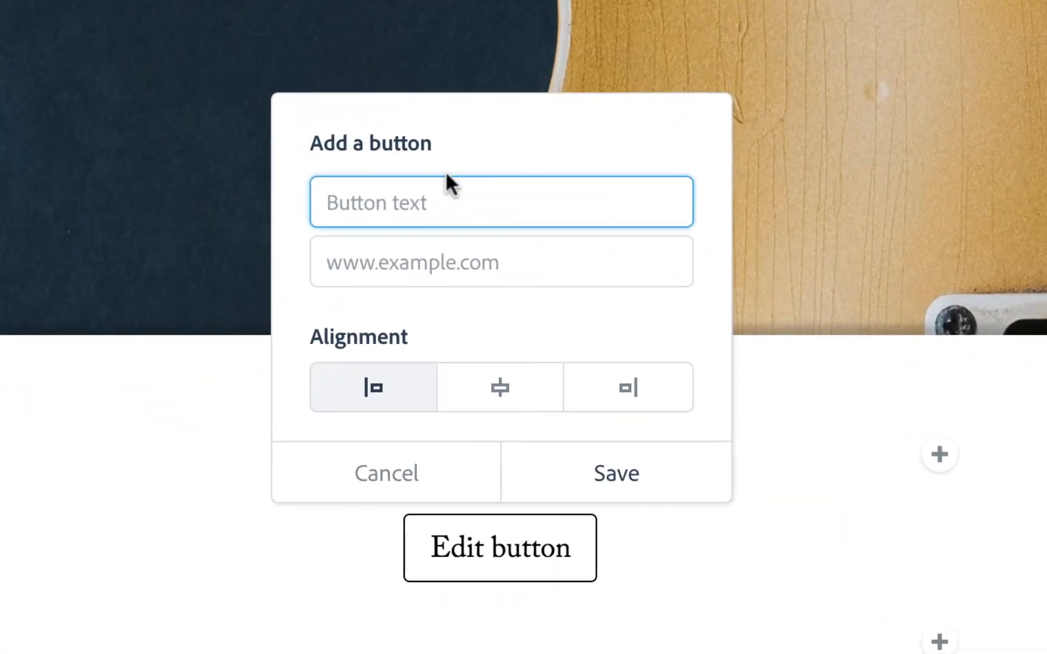
type("Gu")
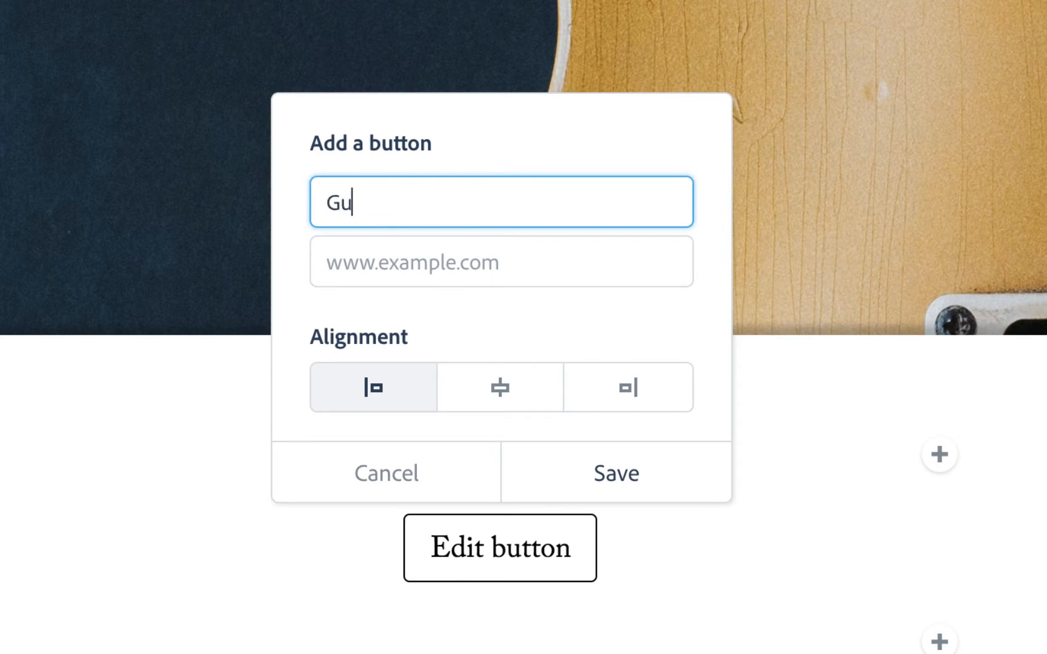
type("itar Player")
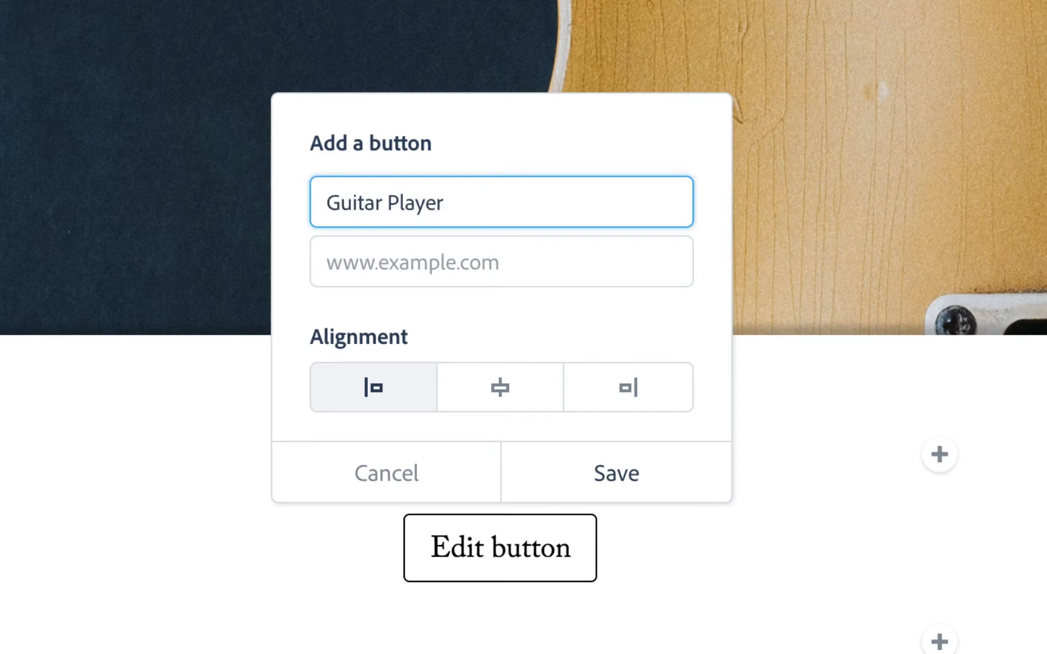
left_click(407, 269)
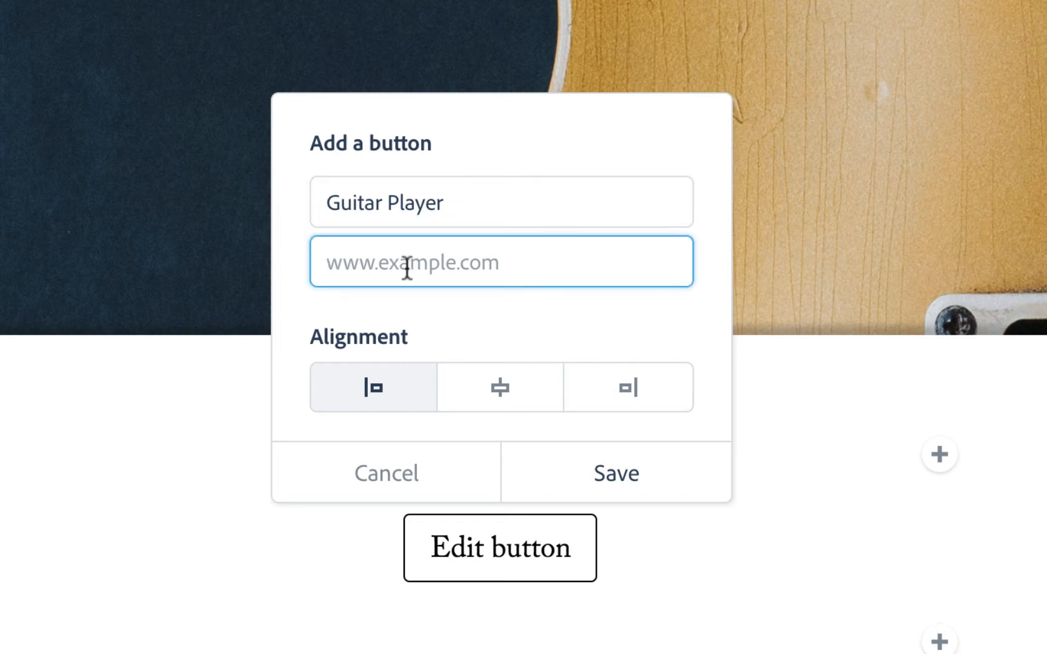
type("https://www.guitarplayer.com/")
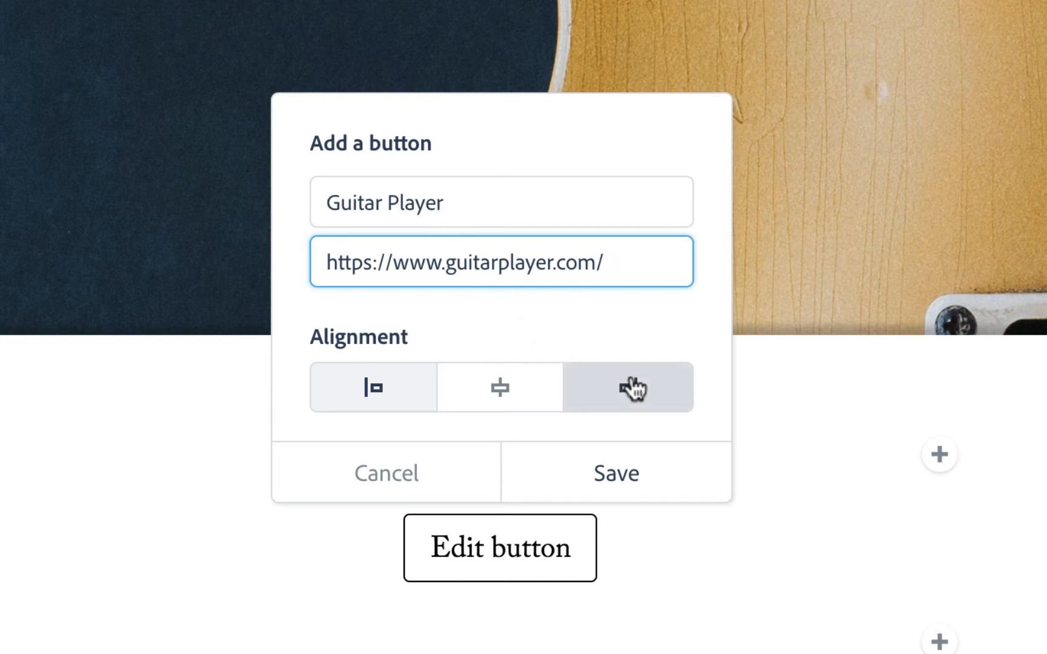
left_click(644, 401)
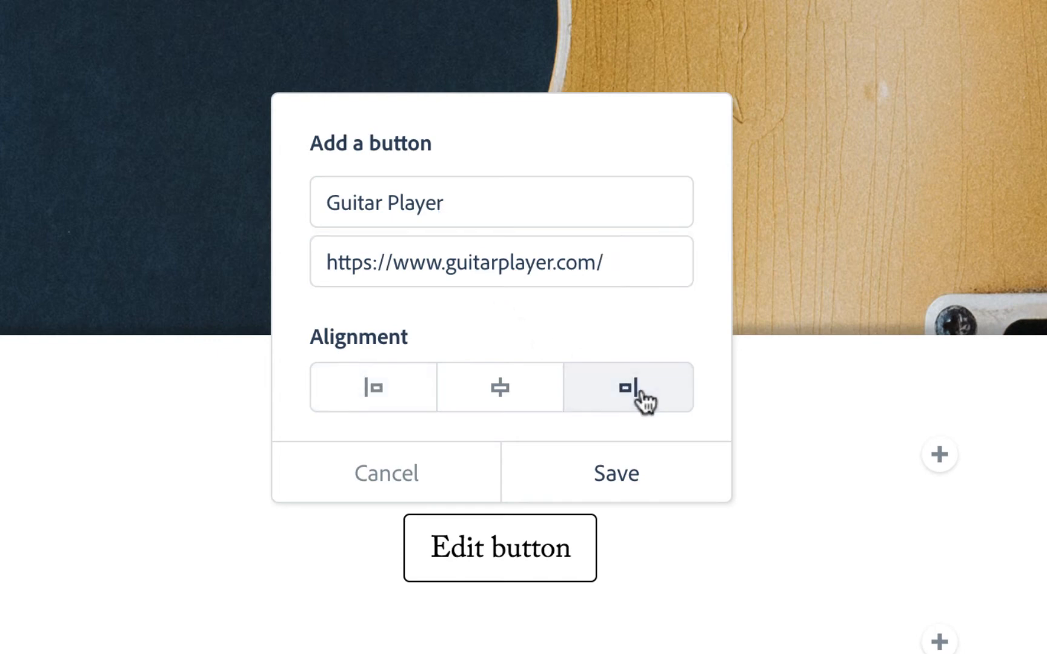
left_click(508, 401)
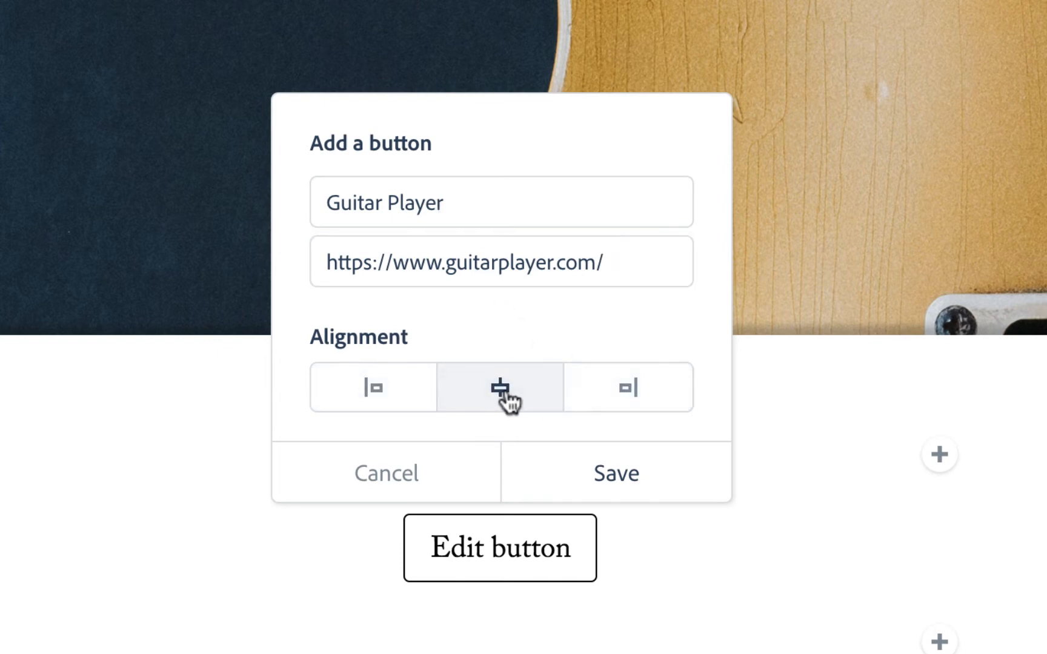
left_click(634, 489)
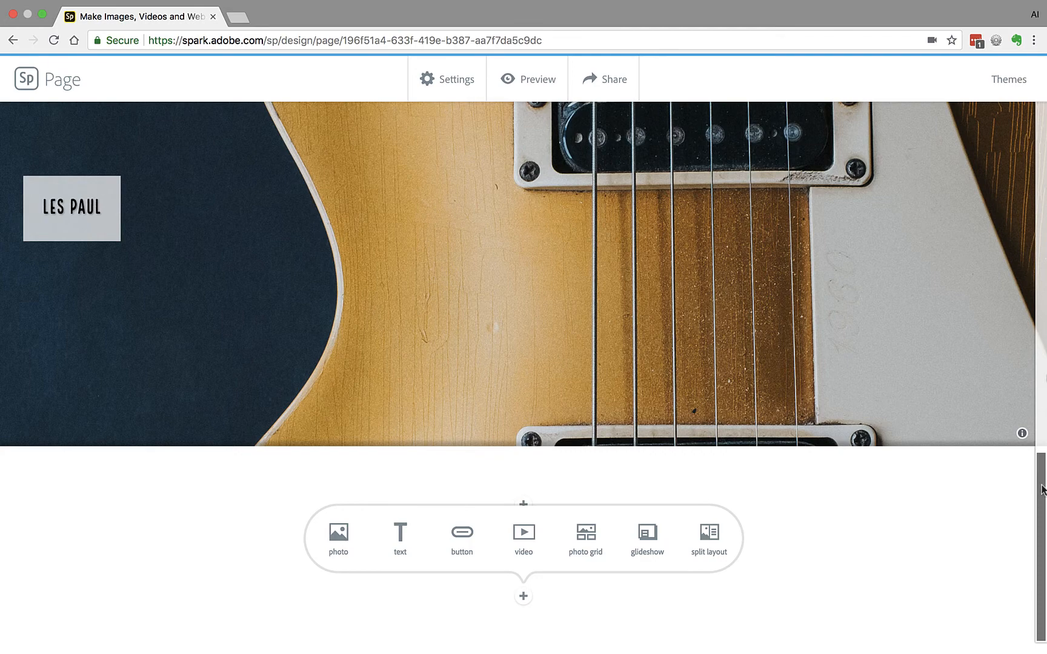
left_click(520, 533)
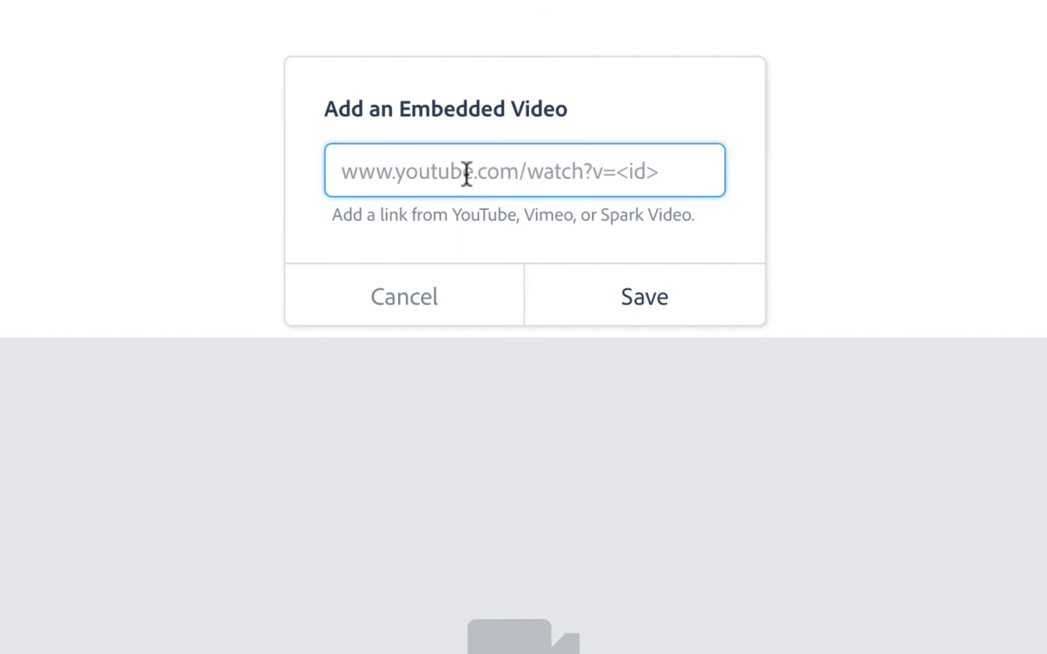
type("https://www.youtube.com/watch?v=Ghp88V3Qm8w")
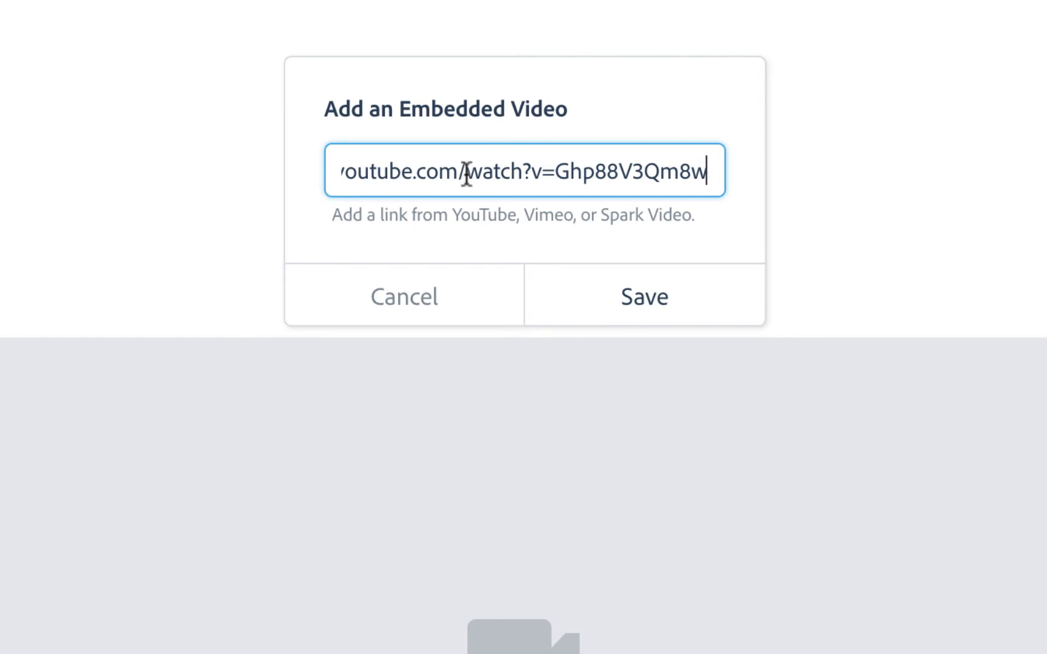
left_click(696, 315)
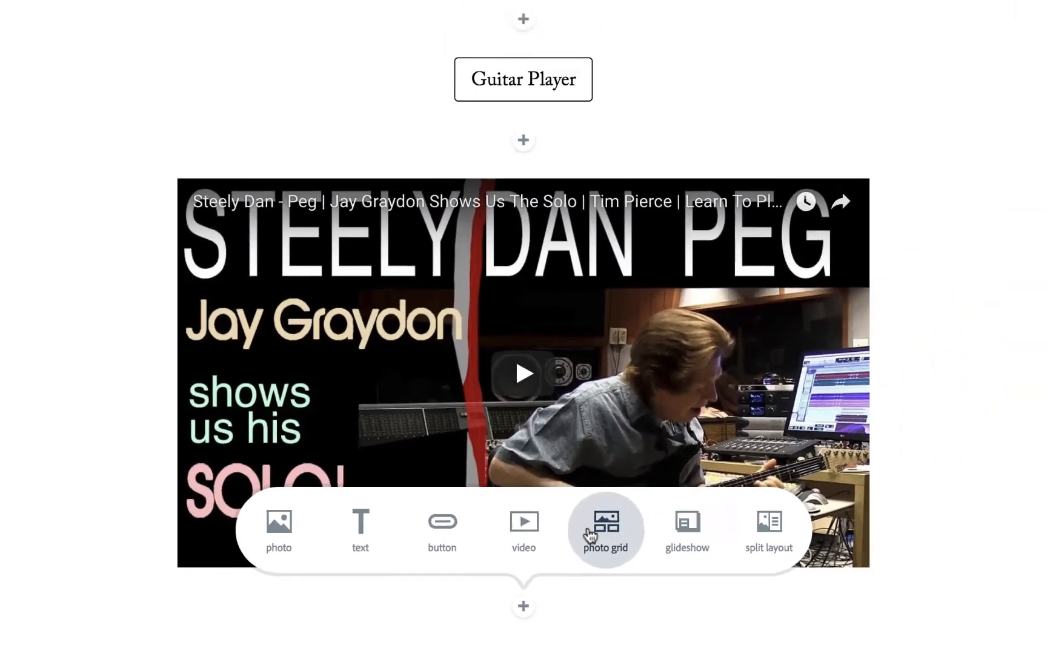
Start a photo grid below the video with the guitar-and-coffee, screaming man in striped glasses, and dark acoustic guitarist photos
left_click(589, 536)
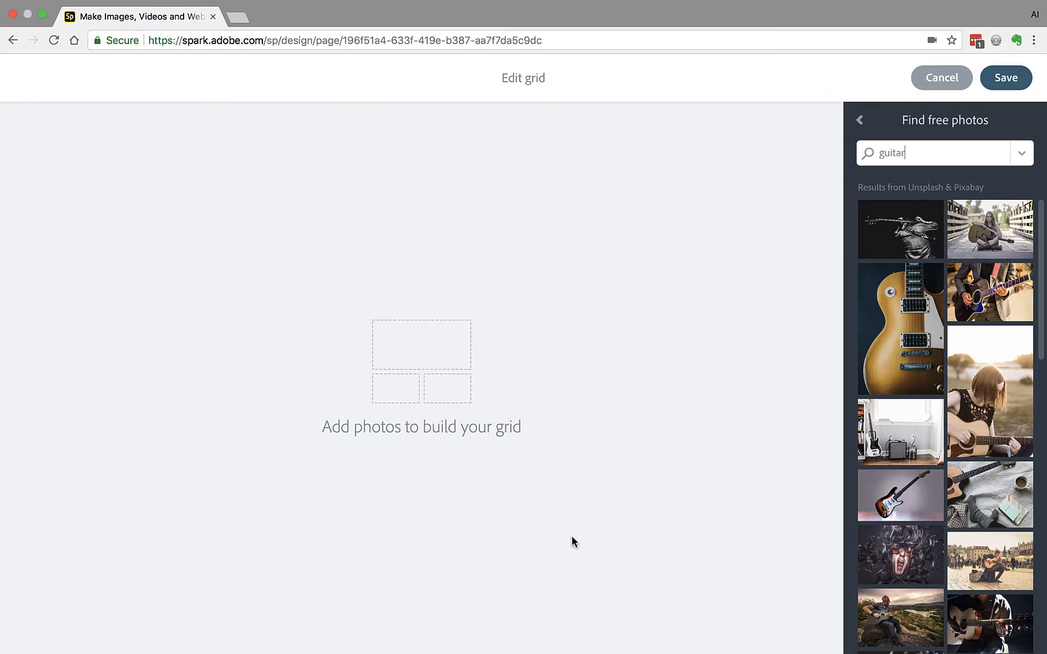
scroll(940, 465, "down", 3)
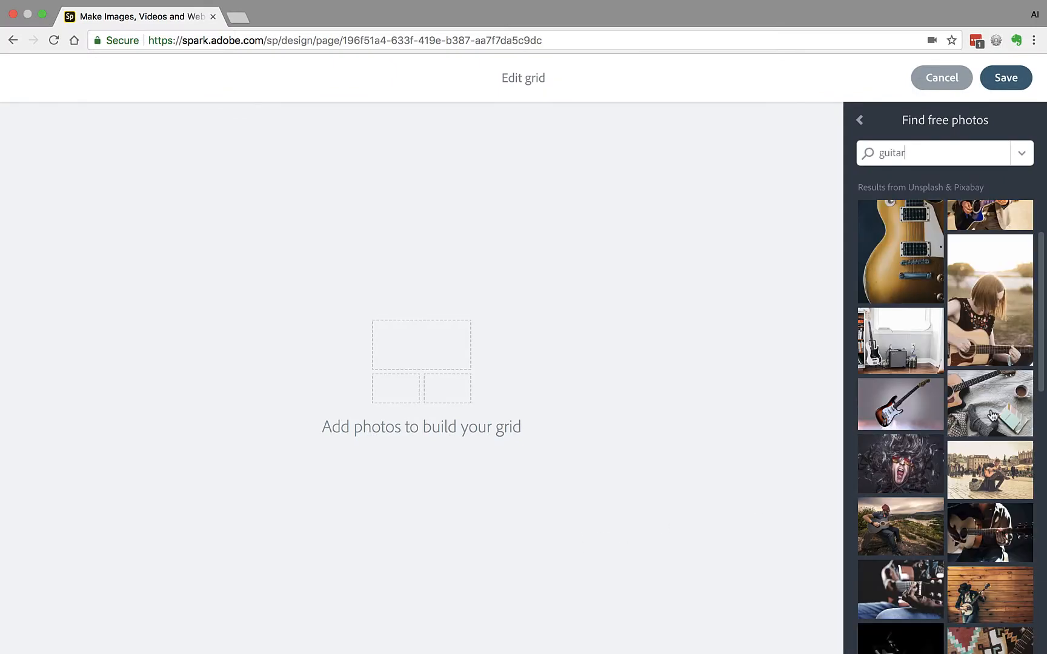
left_click(981, 422)
left_click(909, 469)
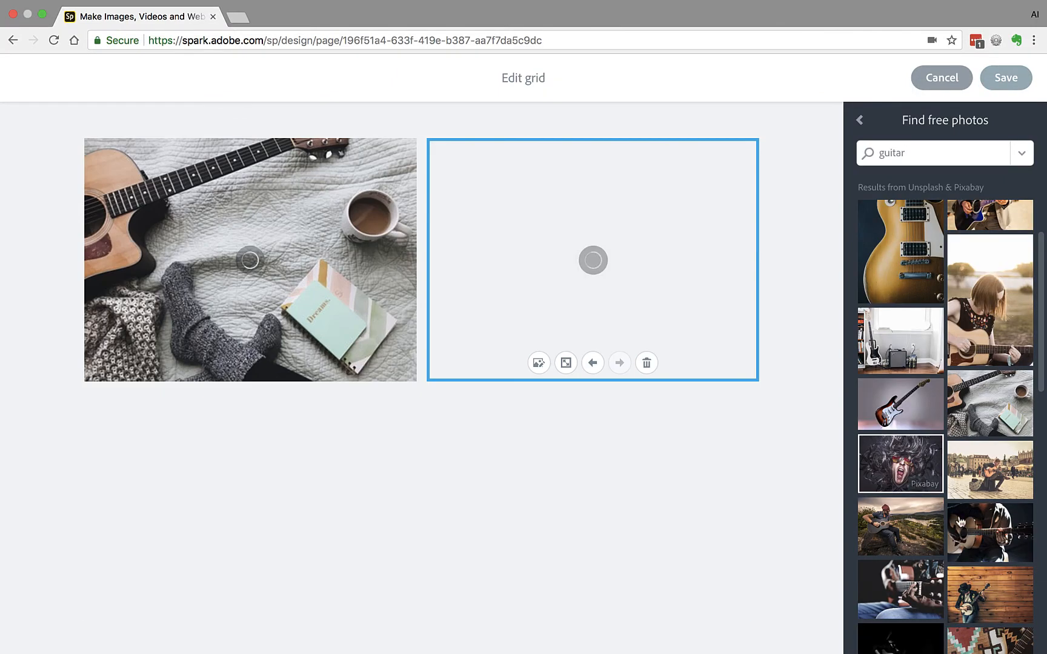
left_click(983, 536)
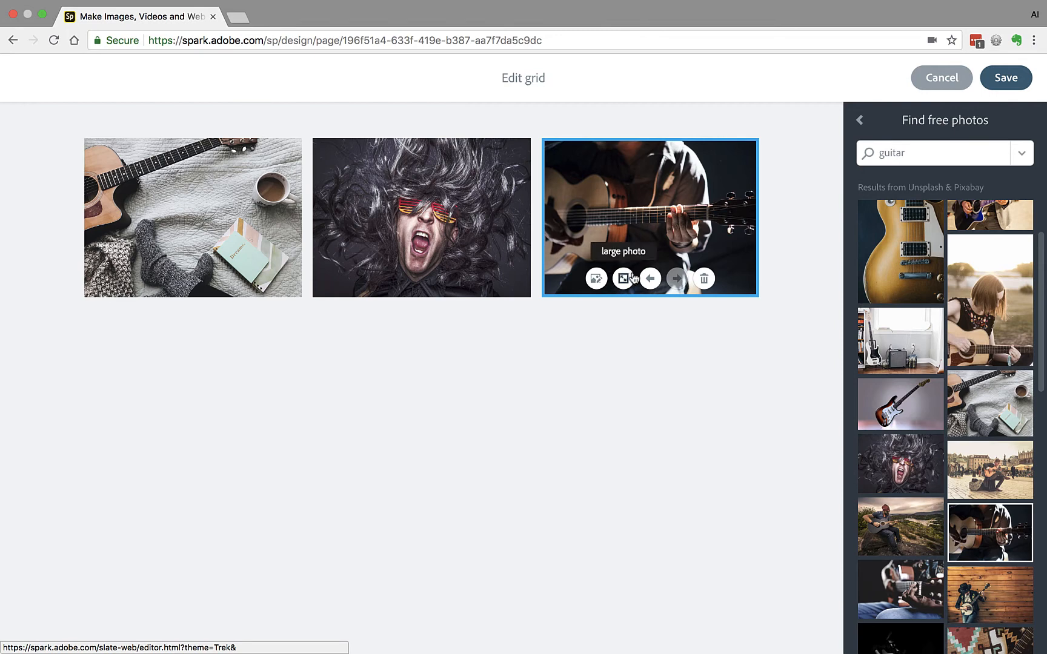
Move the dark acoustic guitarist photo one place earlier in the grid and make it the large photo
left_click(650, 278)
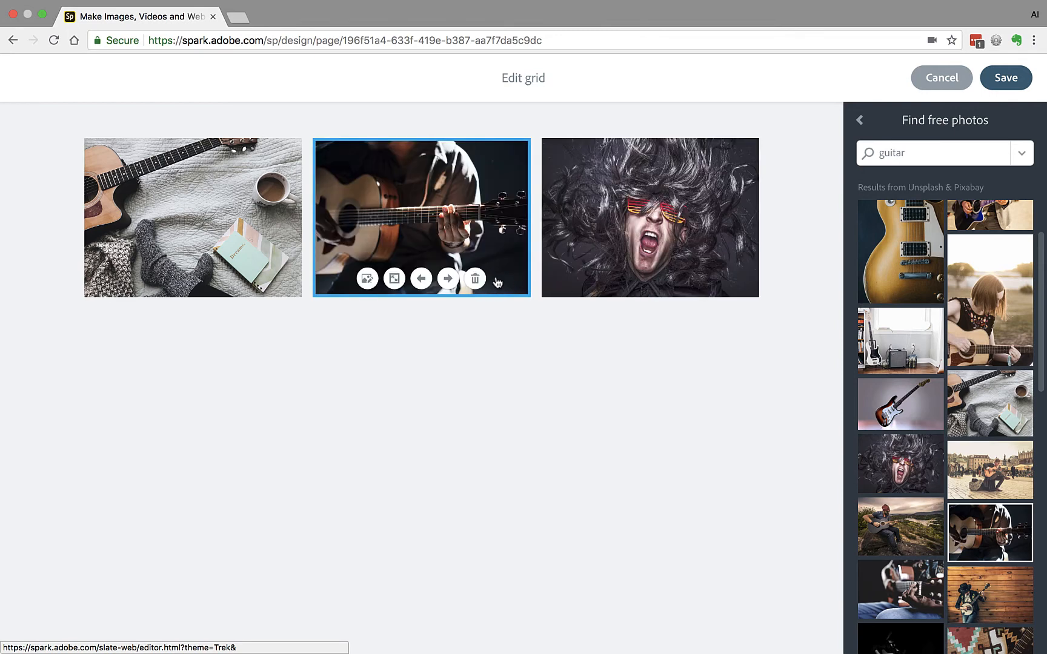
left_click(394, 281)
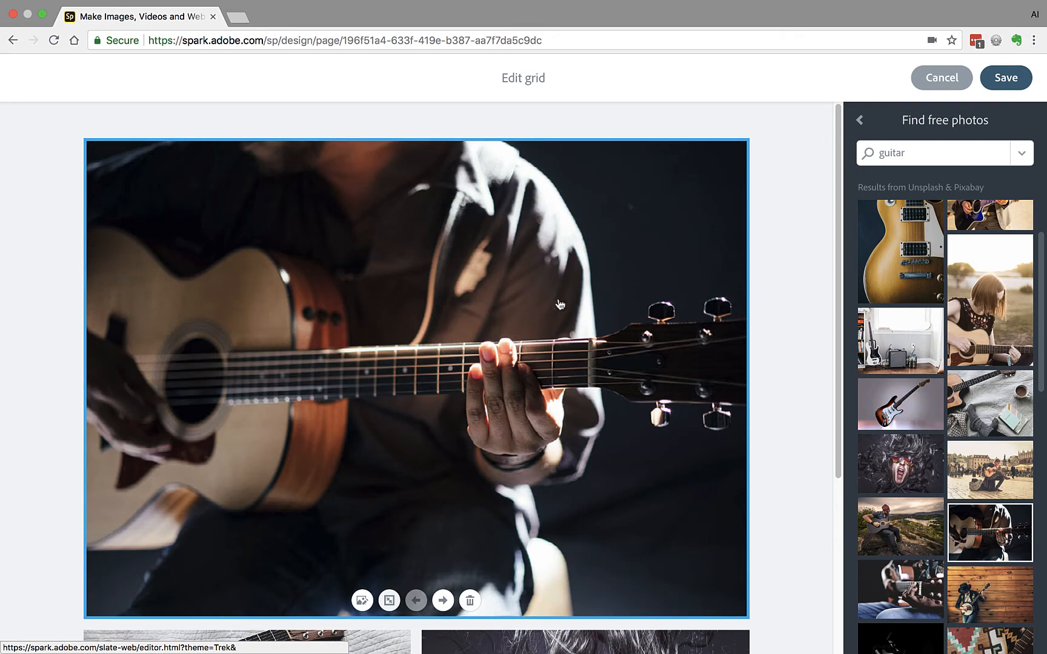
scroll(556, 303, "down", 5)
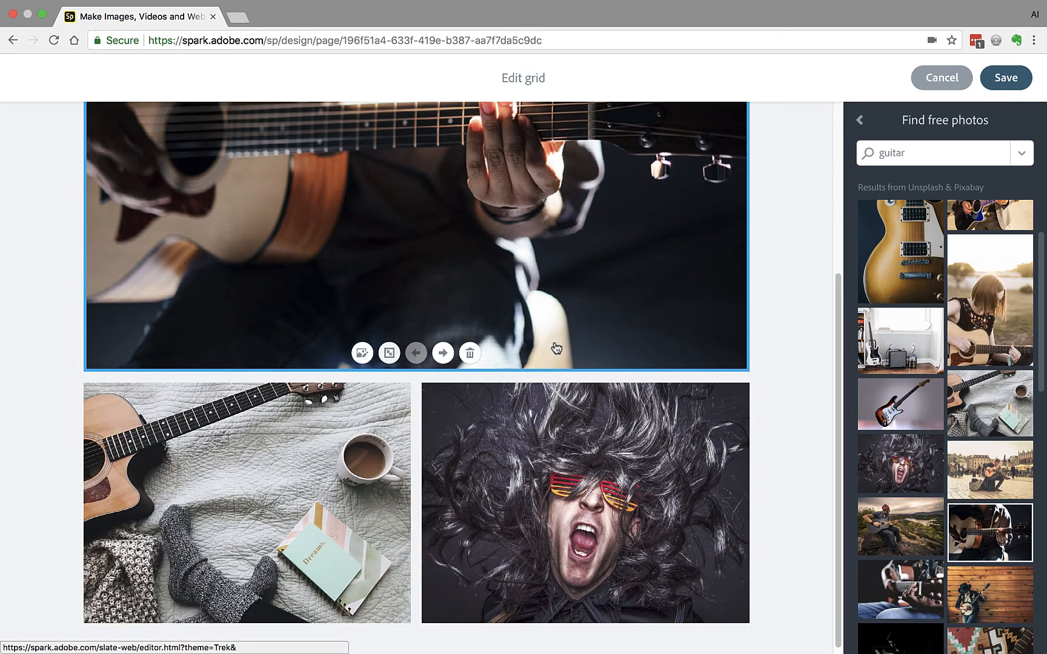
Replace the grid's guitar-and-coffee photo with the banjo player against the wooden wall and save the grid
left_click(266, 469)
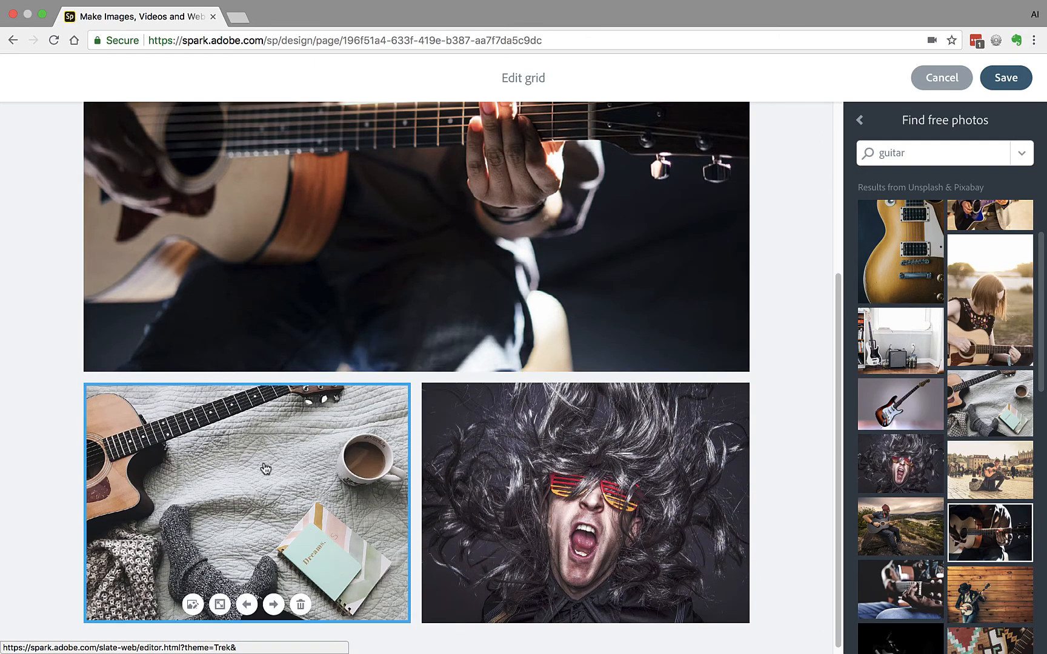
left_click(193, 605)
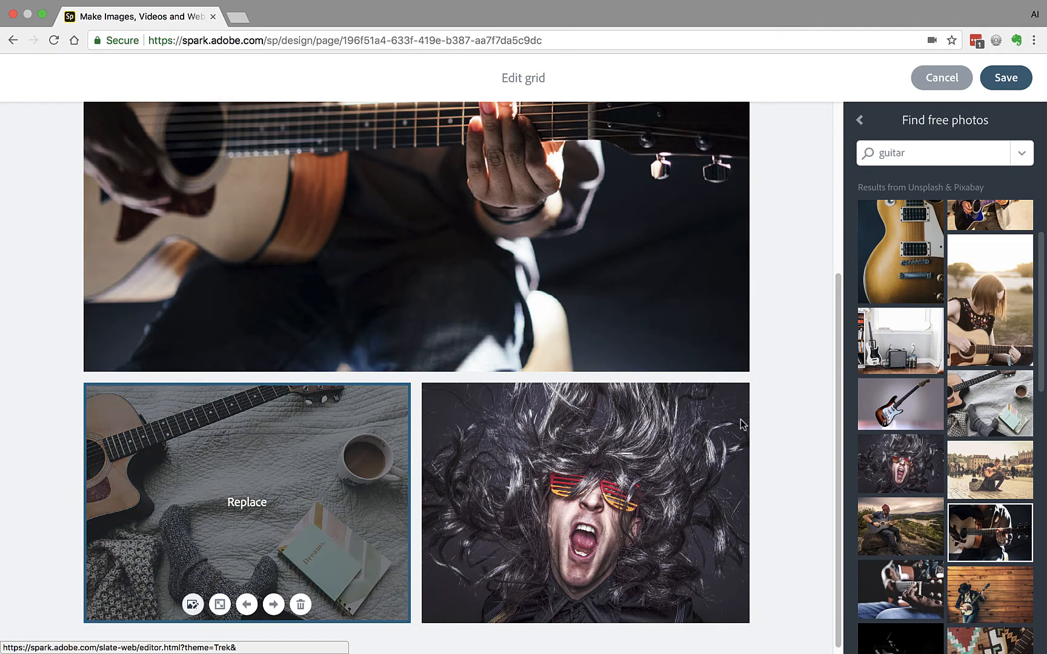
left_click(1003, 604)
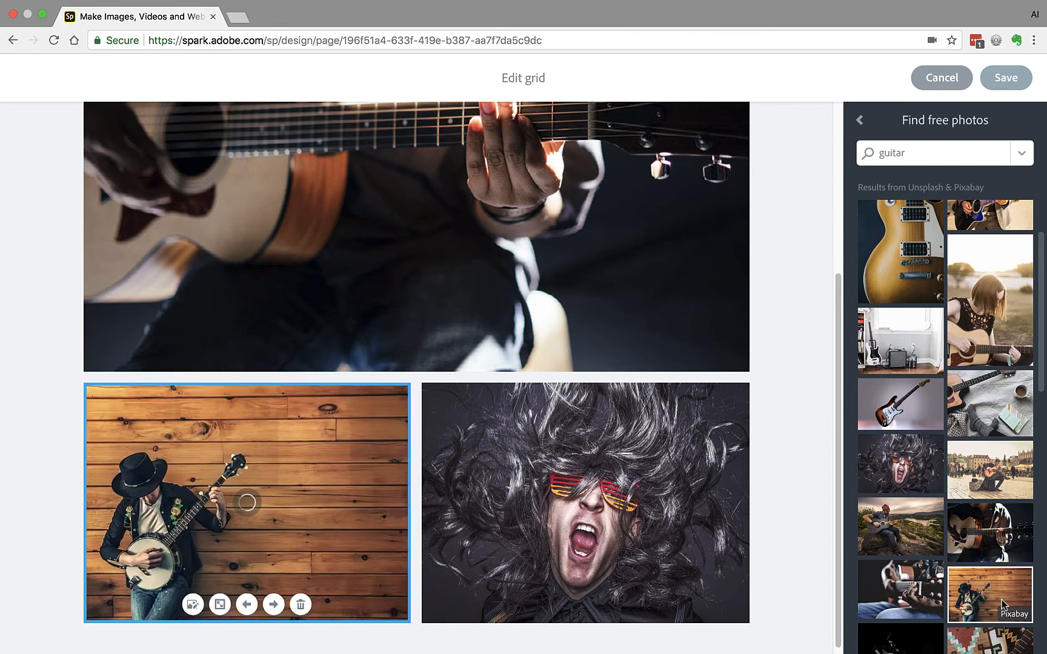
left_click(1006, 78)
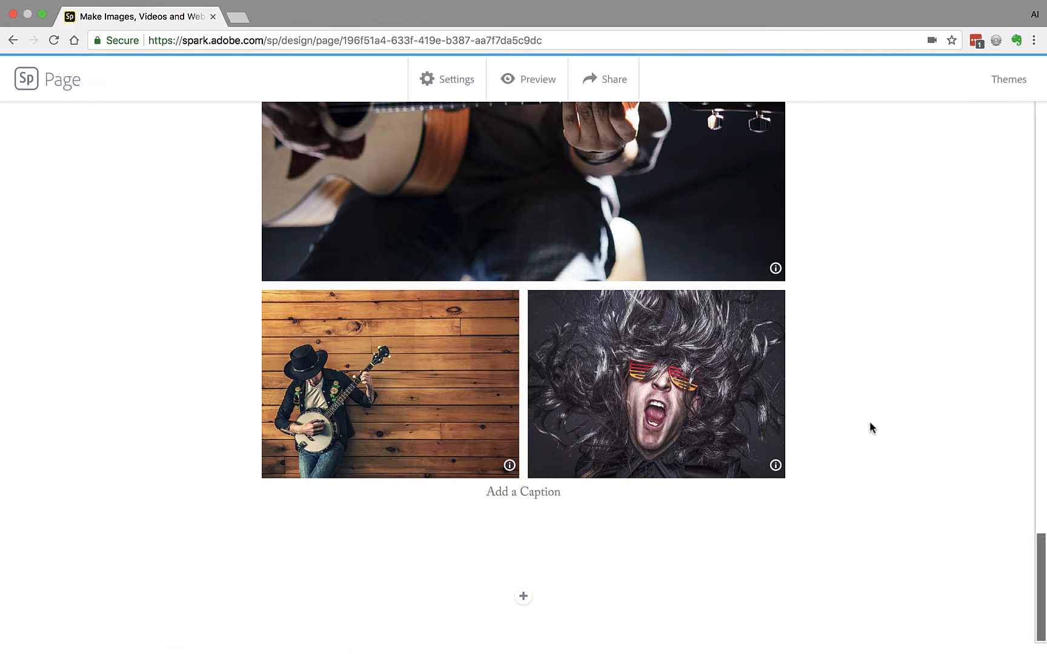
Add a glideshow below the photo grid with the patterned-rug guitar, white bass, and seated woman by the wooden wall photos, and save it
scroll(873, 421, "up", 1)
scroll(873, 423, "up", 8)
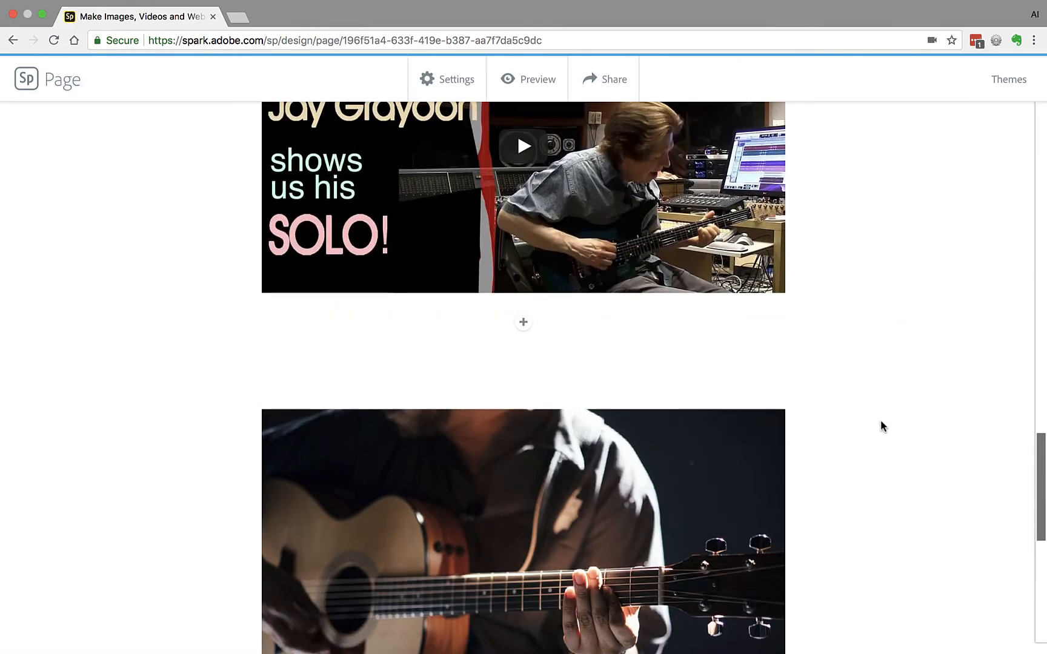
scroll(880, 422, "down", 3)
scroll(880, 422, "down", 5)
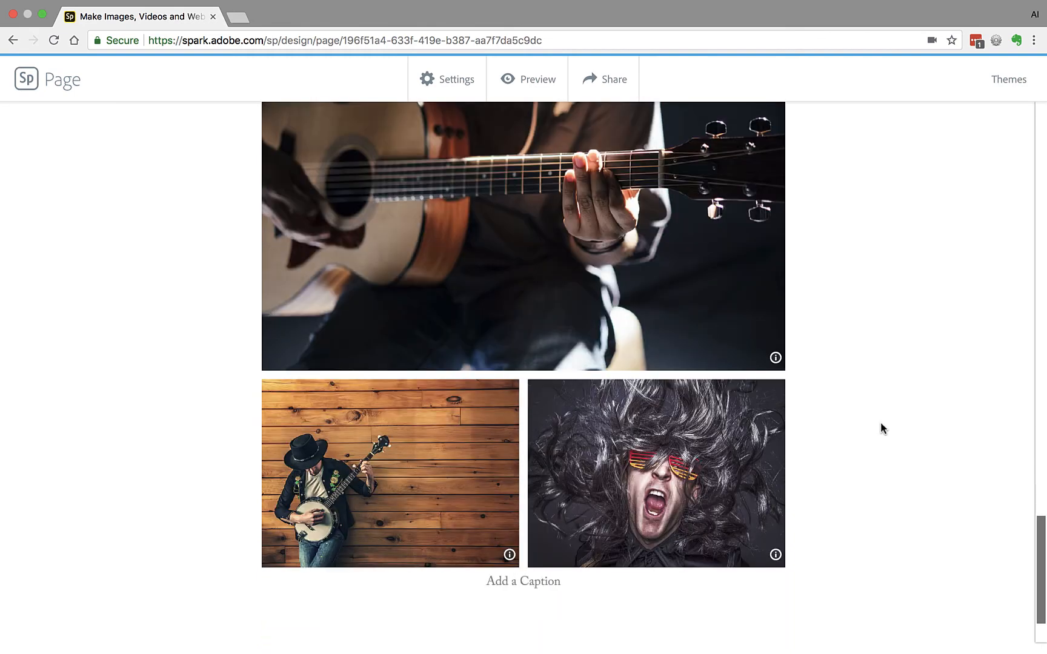
scroll(880, 423, "down", 2)
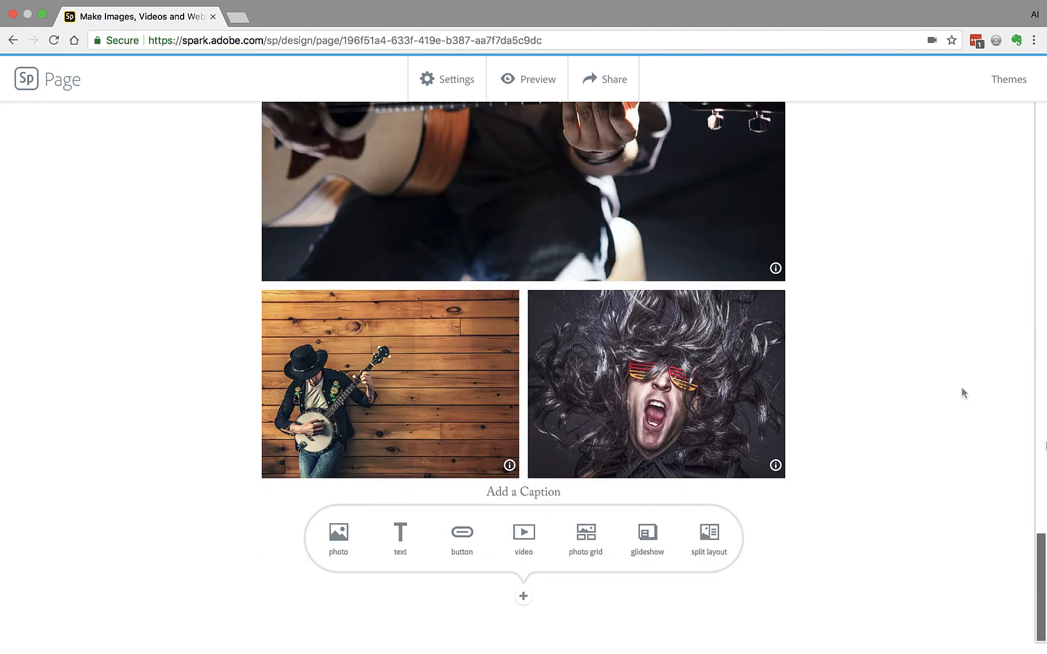
left_click(648, 535)
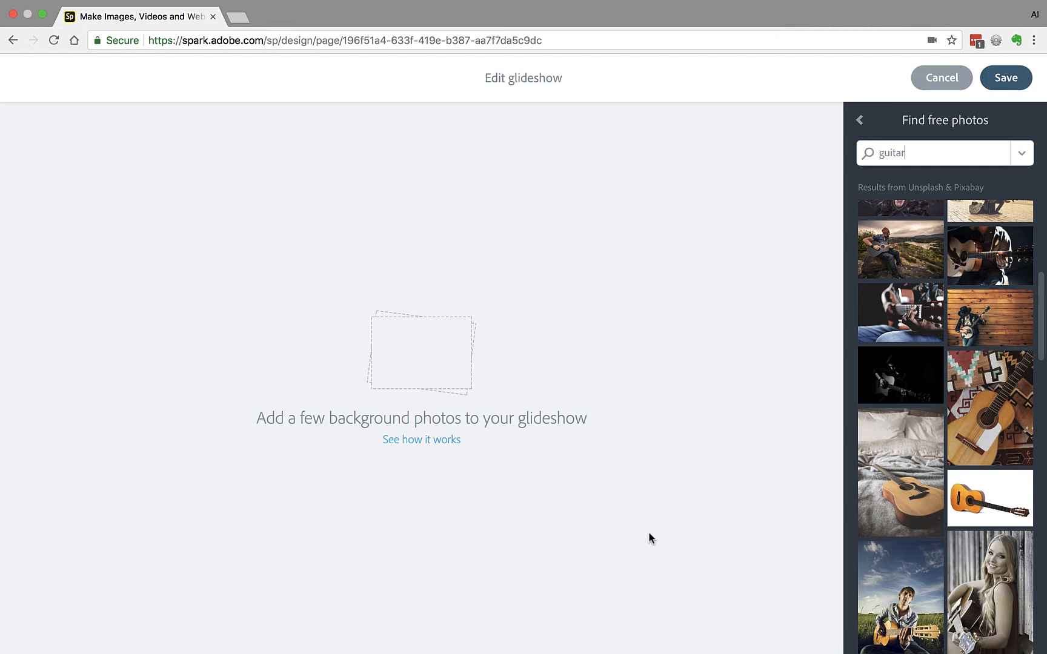
left_click(1012, 431)
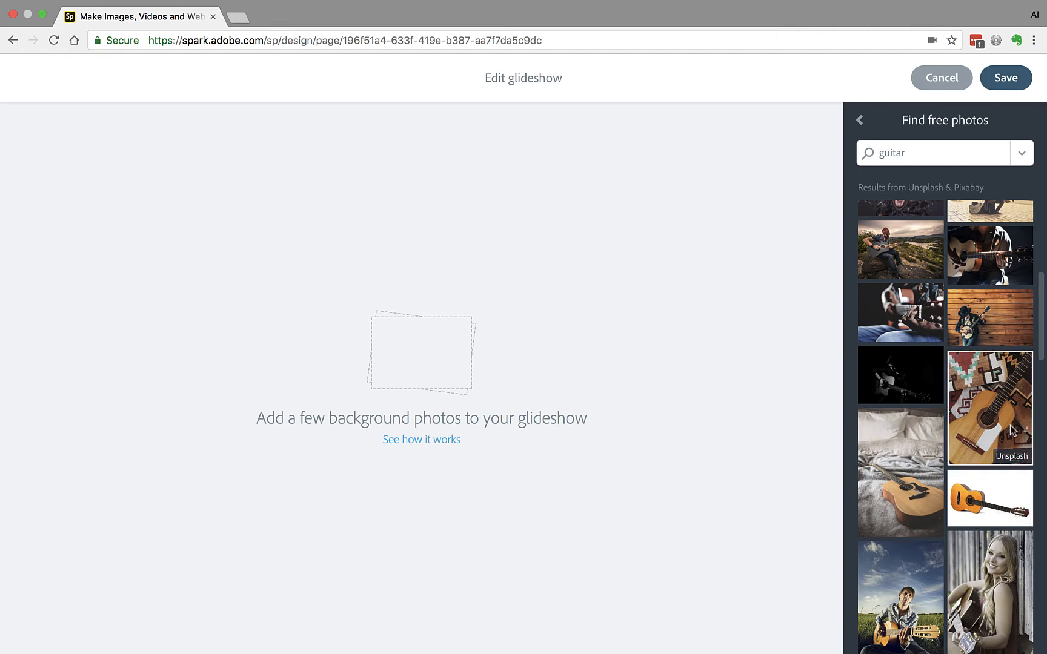
scroll(999, 485, "down", 5)
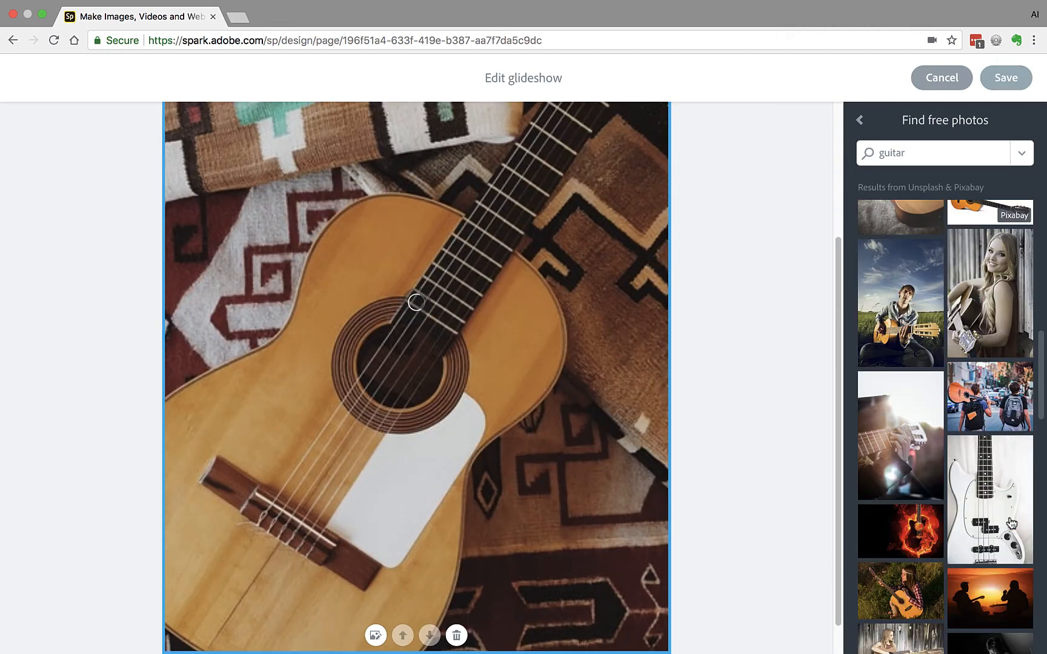
left_click(997, 548)
scroll(945, 533, "down", 3)
left_click(903, 532)
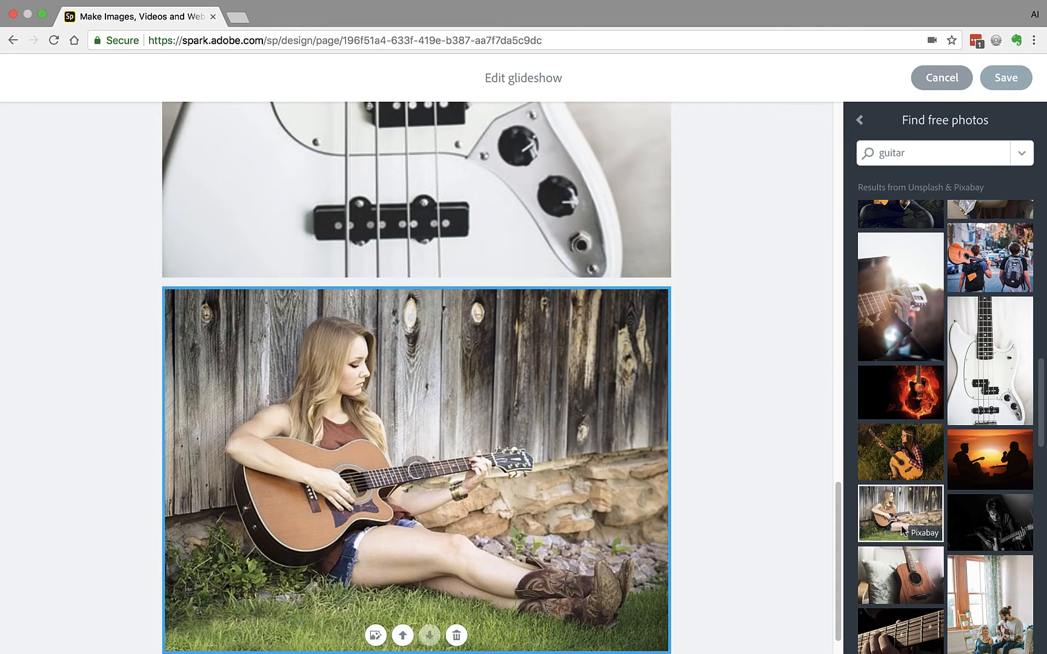
left_click(1012, 85)
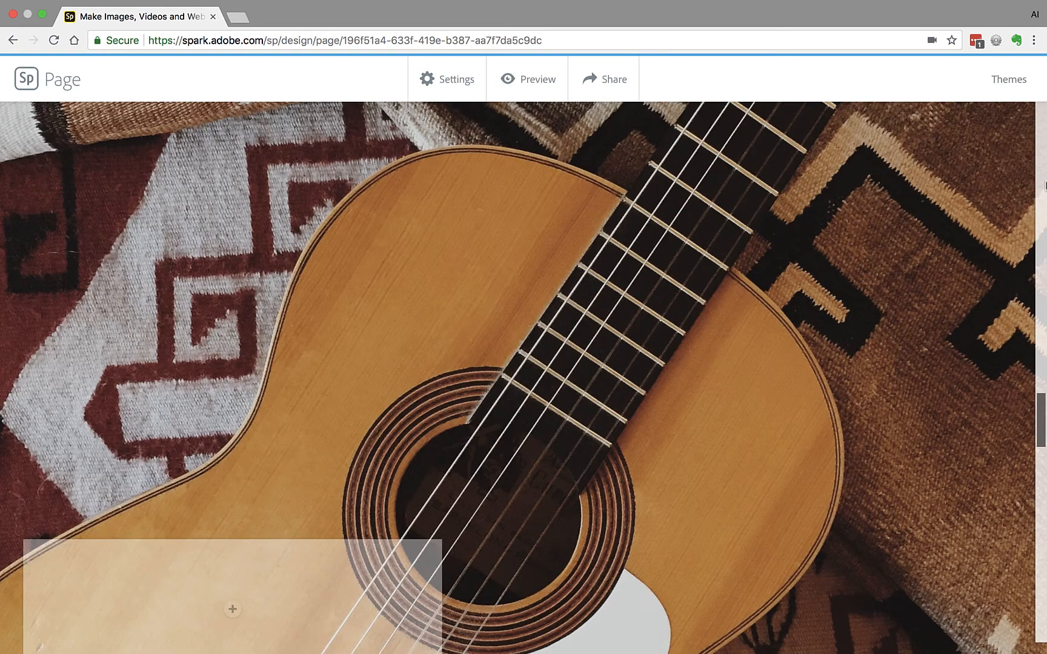
Review how the glideshow's background photos transition behind the empty text panel
scroll(766, 339, "down", 5)
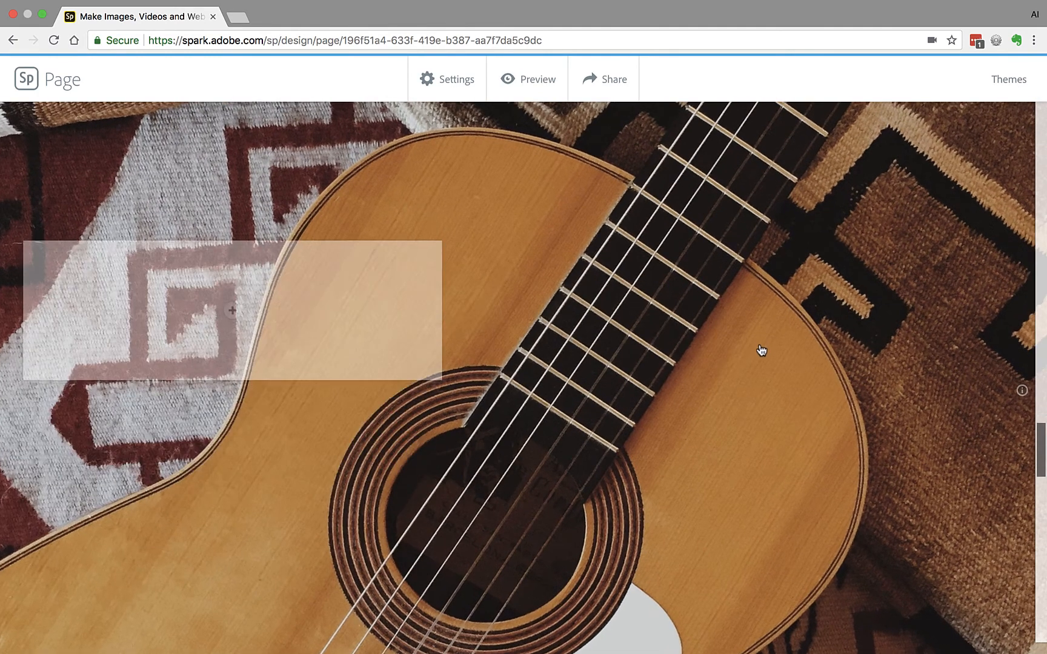
scroll(760, 355, "up", 5)
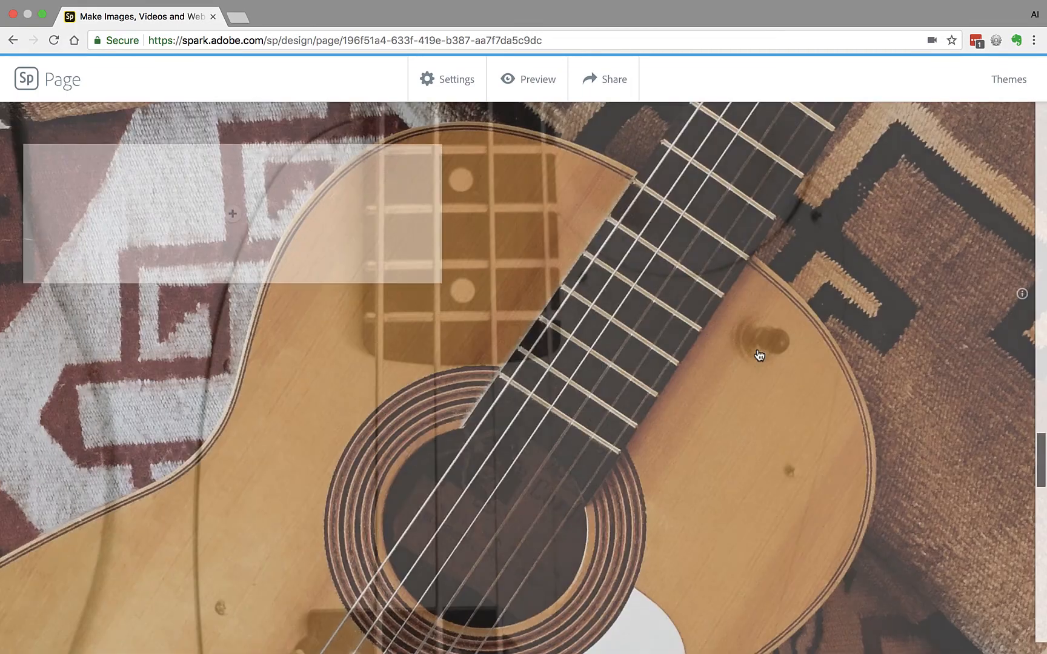
scroll(760, 357, "down", 4)
scroll(759, 366, "up", 3)
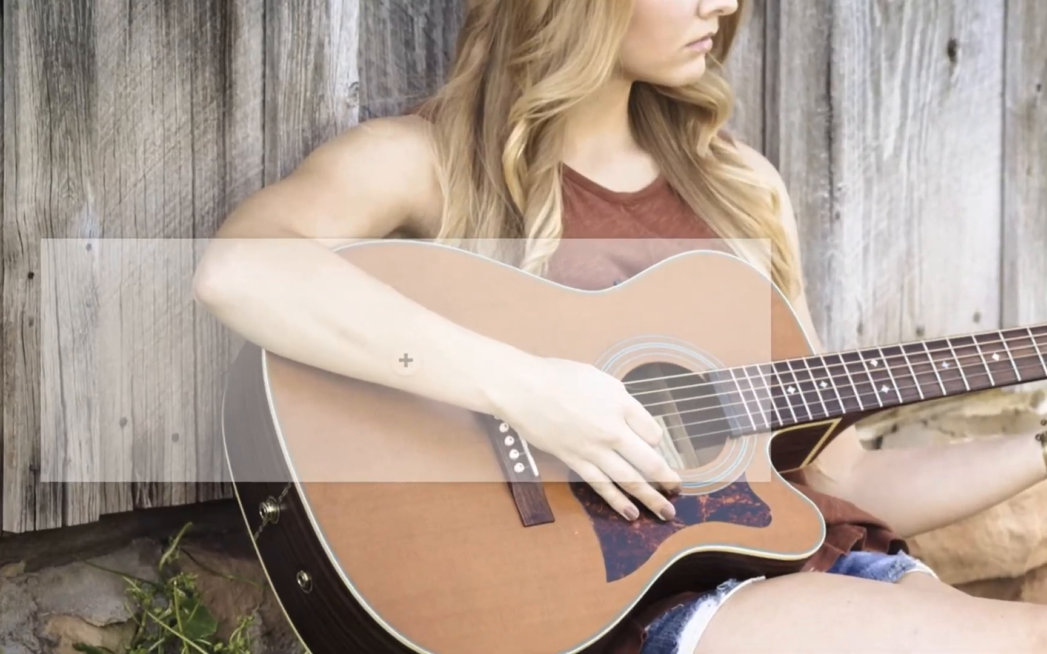
scroll(524, 360, "up", 4)
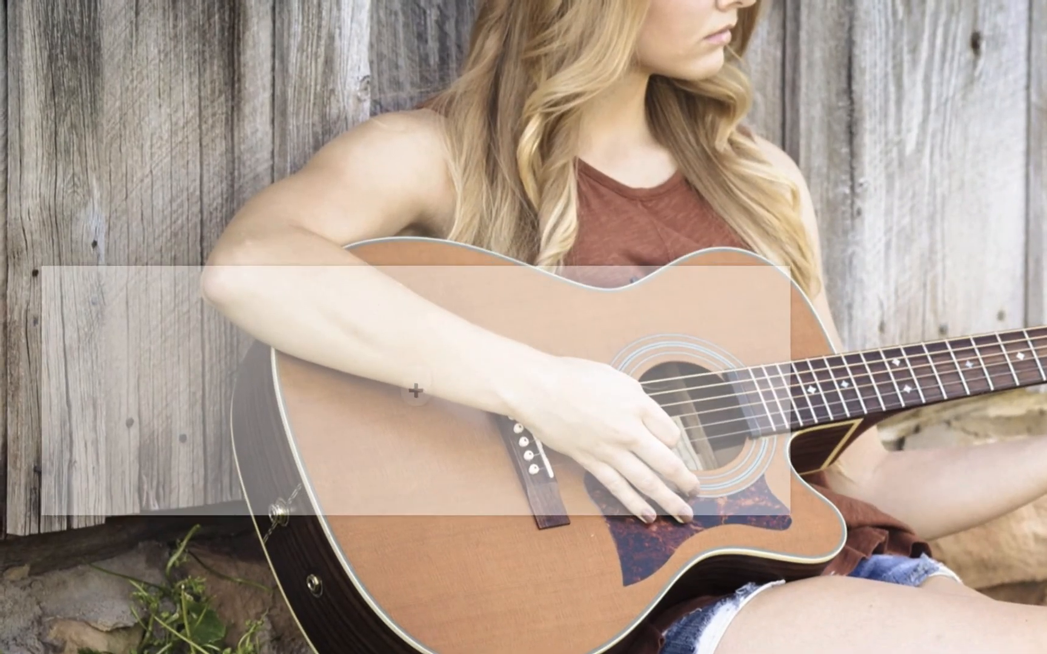
Show which content types can be added to the glideshow's empty text panel over the seated woman photo
scroll(524, 360, "down", 4)
scroll(523, 361, "down", 4)
scroll(524, 360, "up", 4)
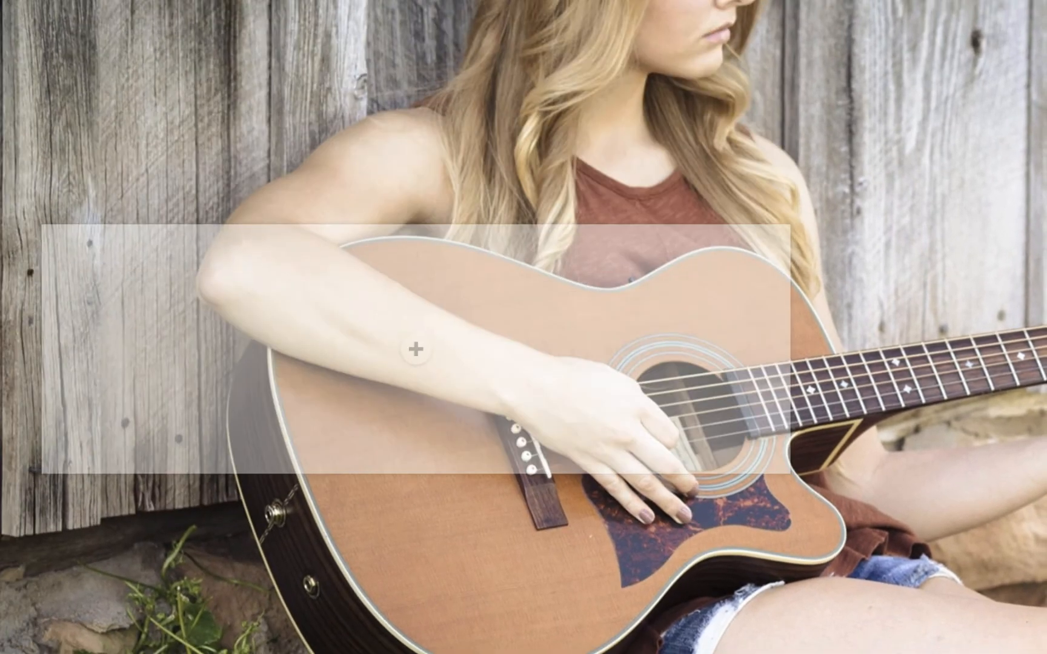
left_click(417, 351)
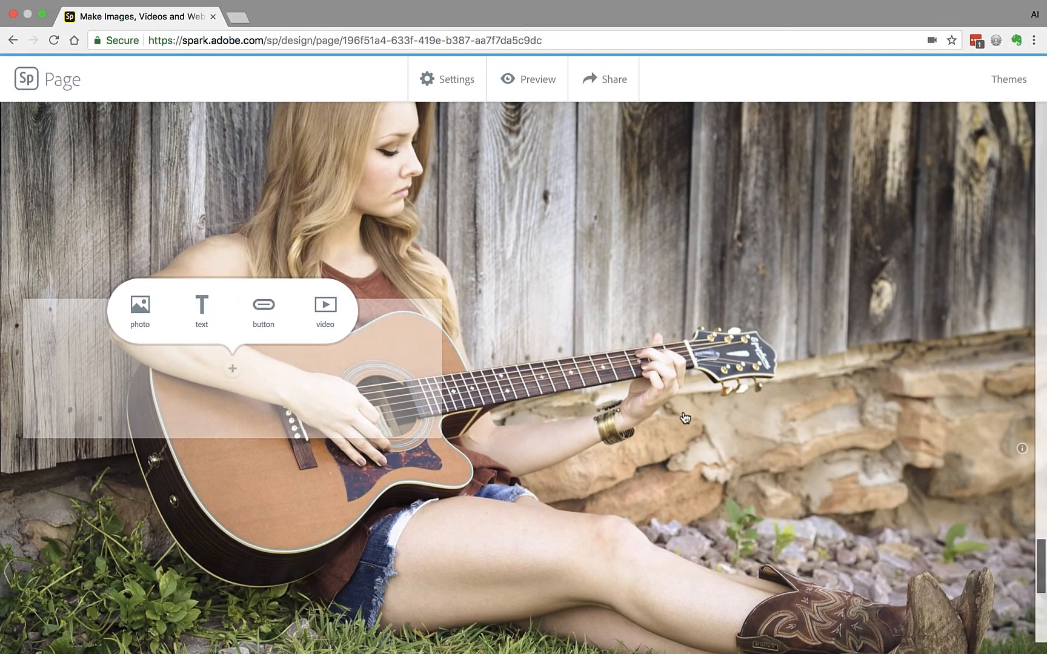
Add a split layout below the glideshow and fill its image half with the black electric guitar photo
scroll(685, 418, "down", 5)
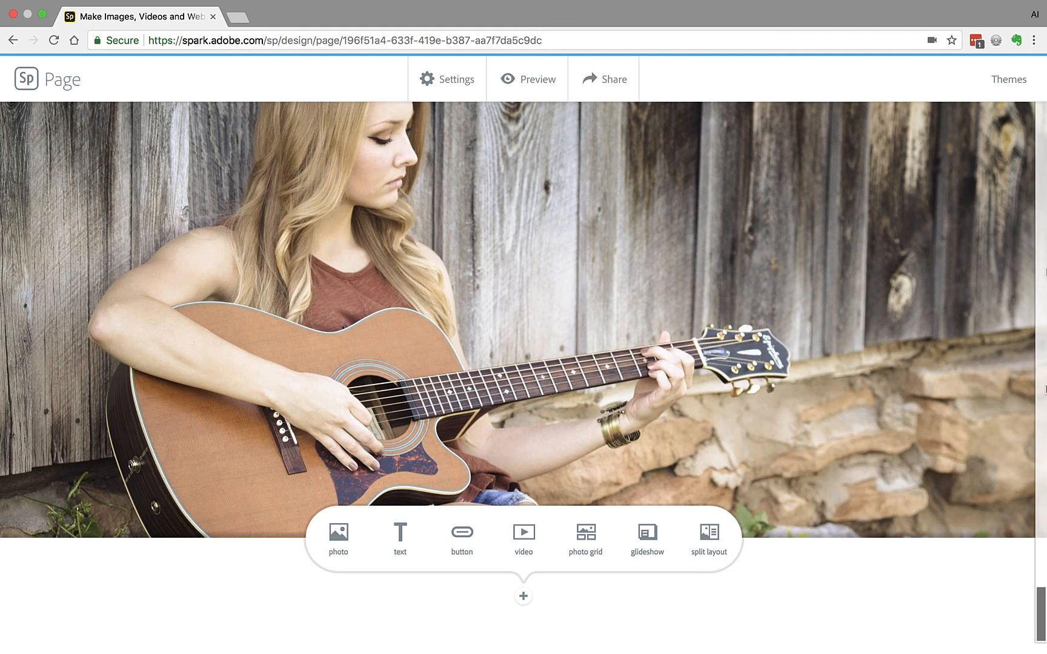
left_click(719, 543)
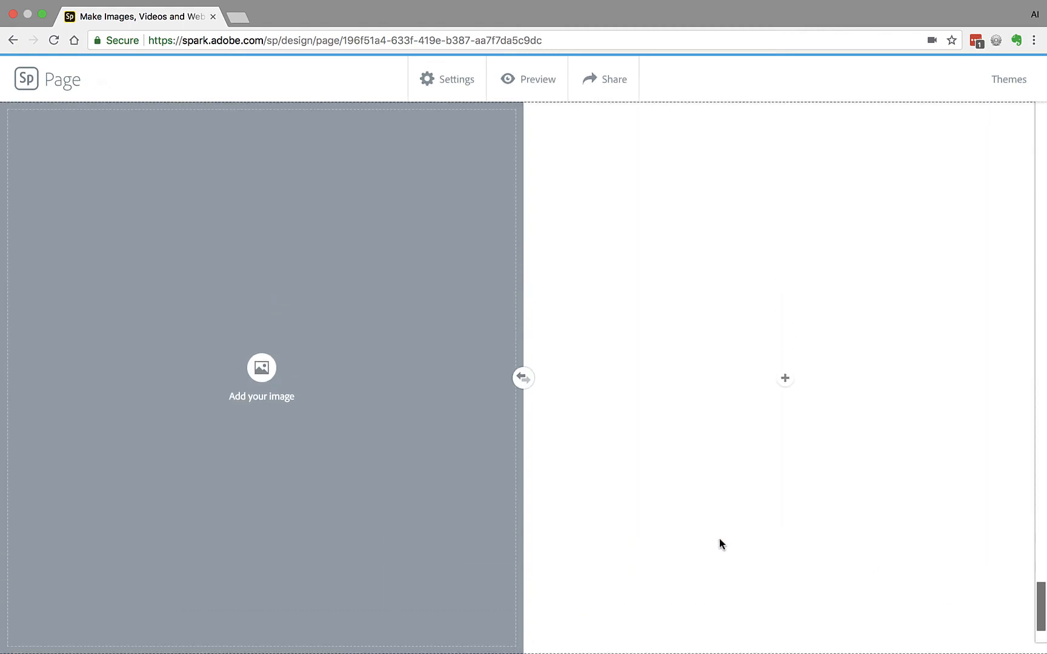
left_click(260, 370)
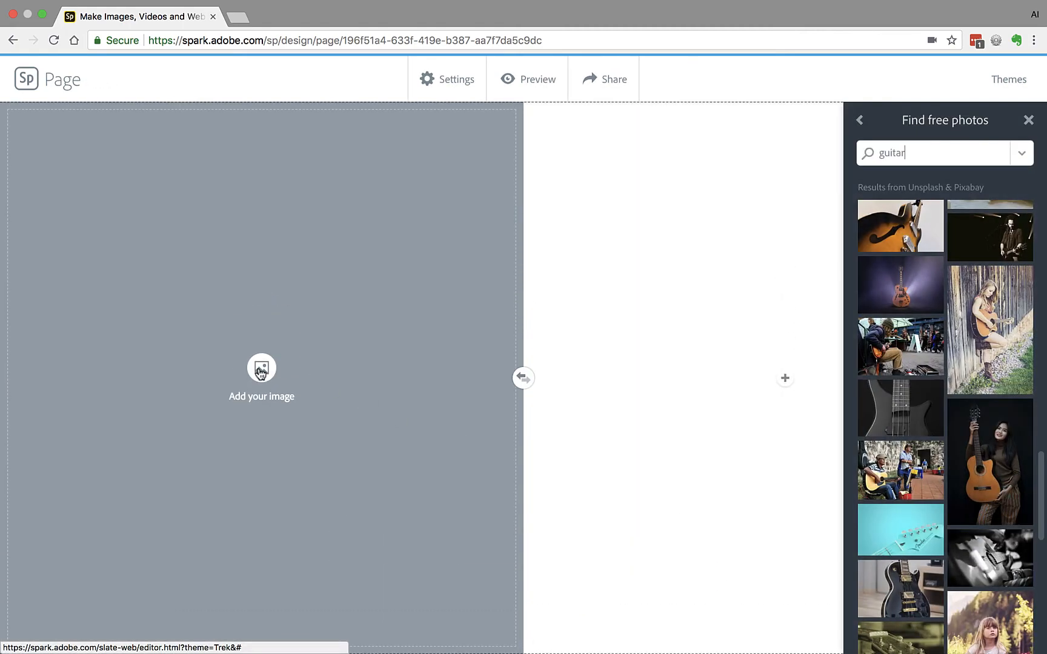
left_click(916, 600)
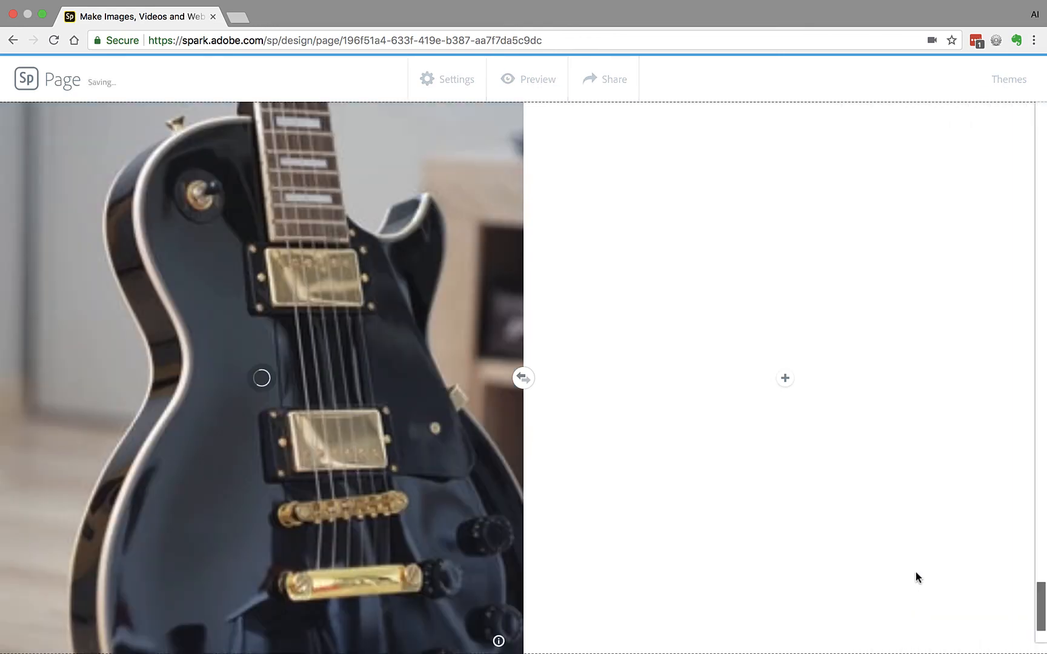
Add the photo of the woman holding an acoustic guitar against a black background to the split layout's empty half
left_click(785, 378)
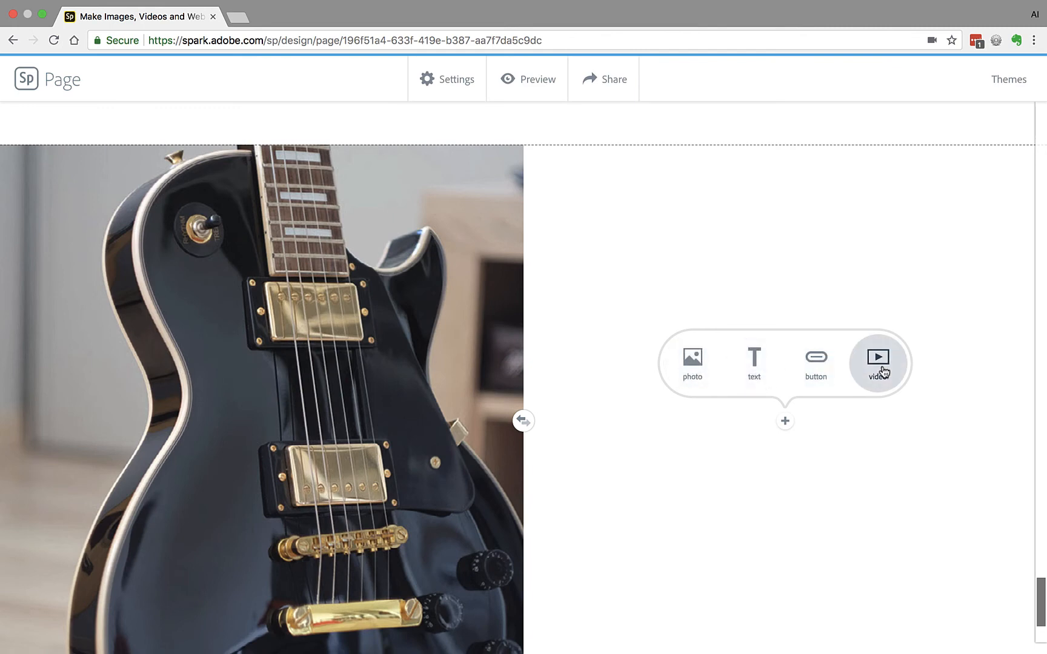
left_click(692, 364)
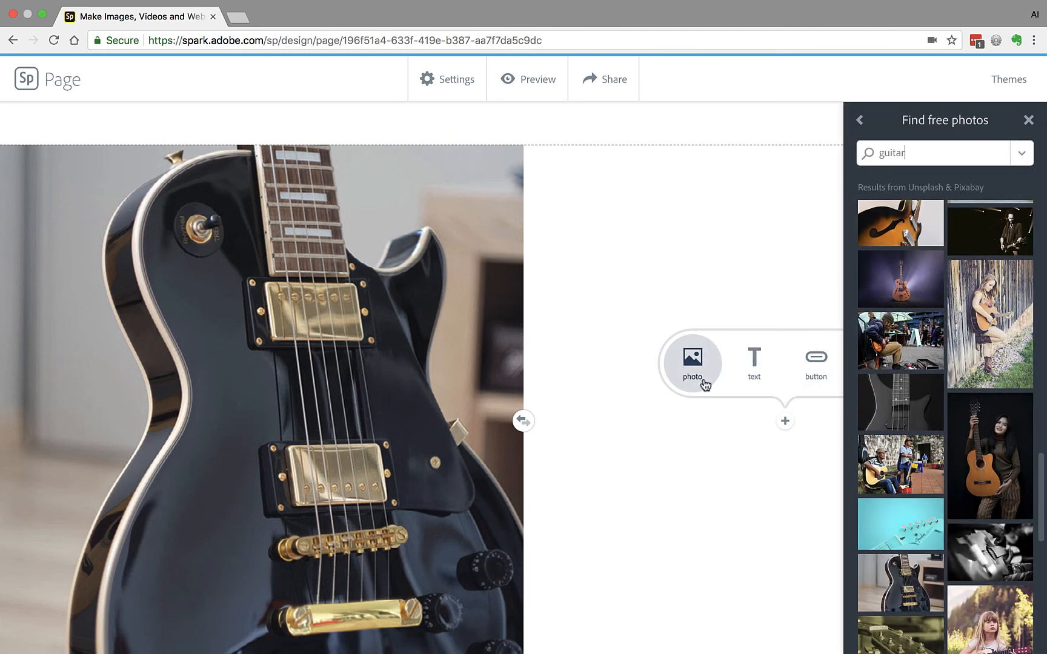
left_click(1022, 510)
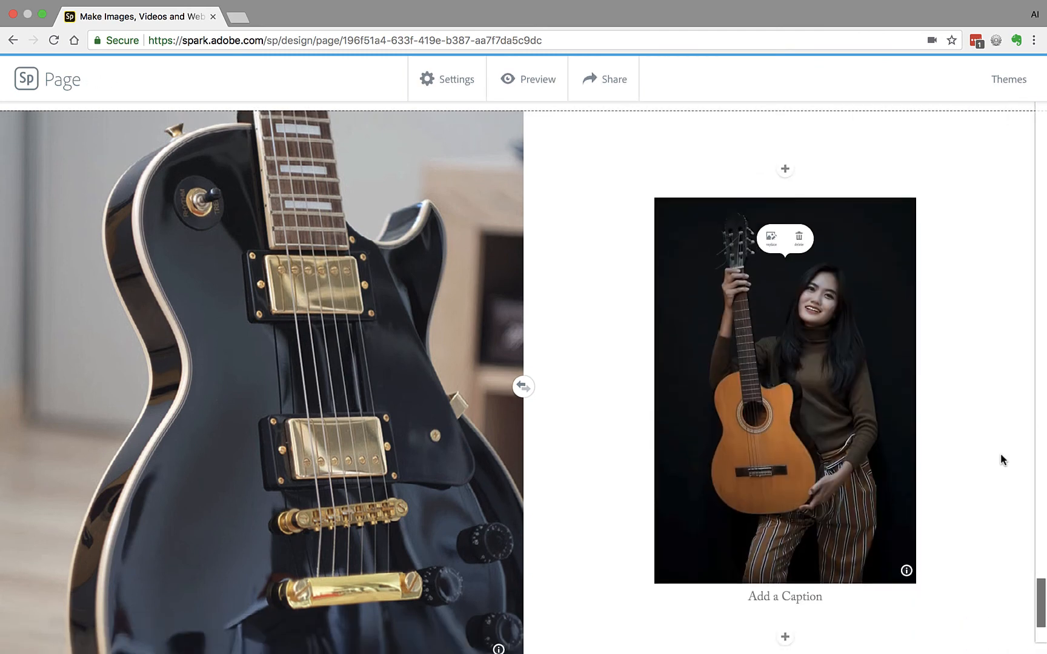
scroll(1001, 453, "down", 3)
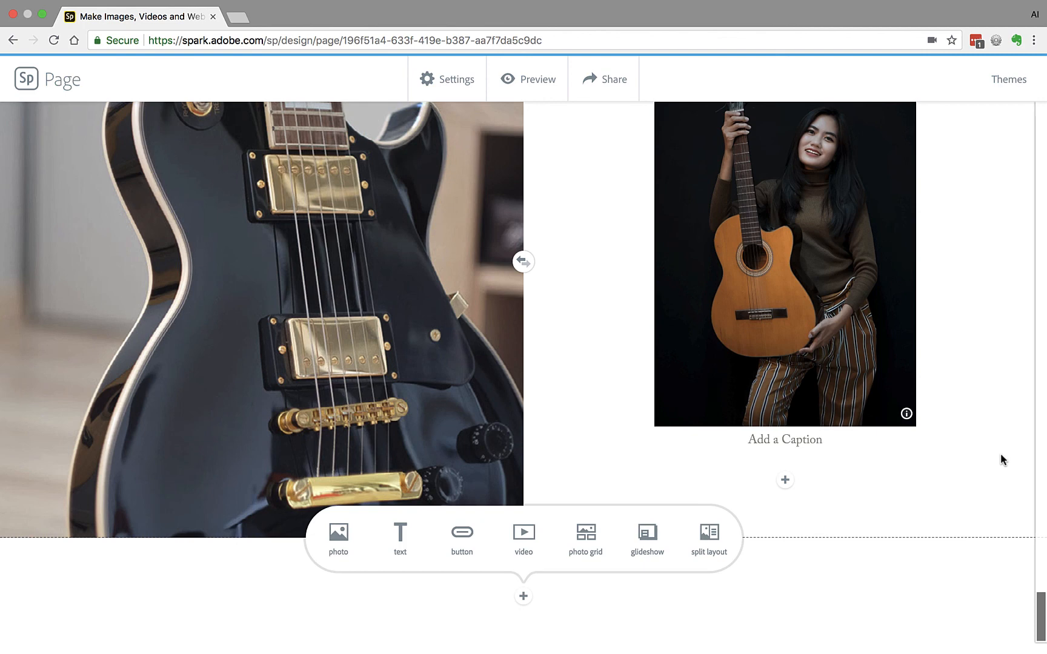
Publish the page as "My Story" in the Education category and copy its shareable link
scroll(1001, 456, "up", 20)
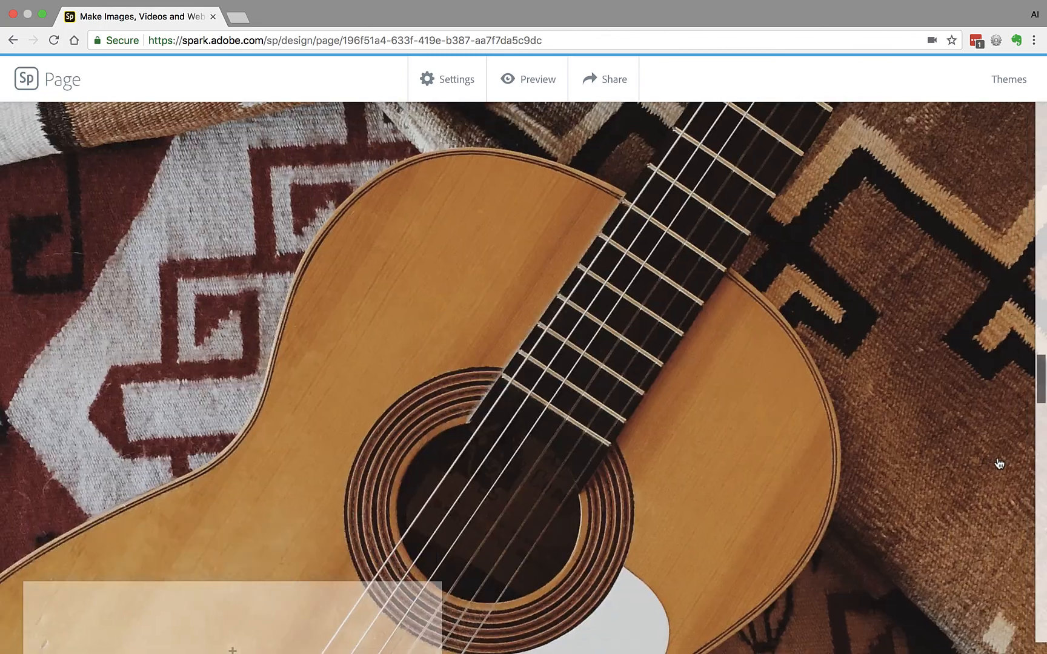
scroll(997, 465, "up", 3)
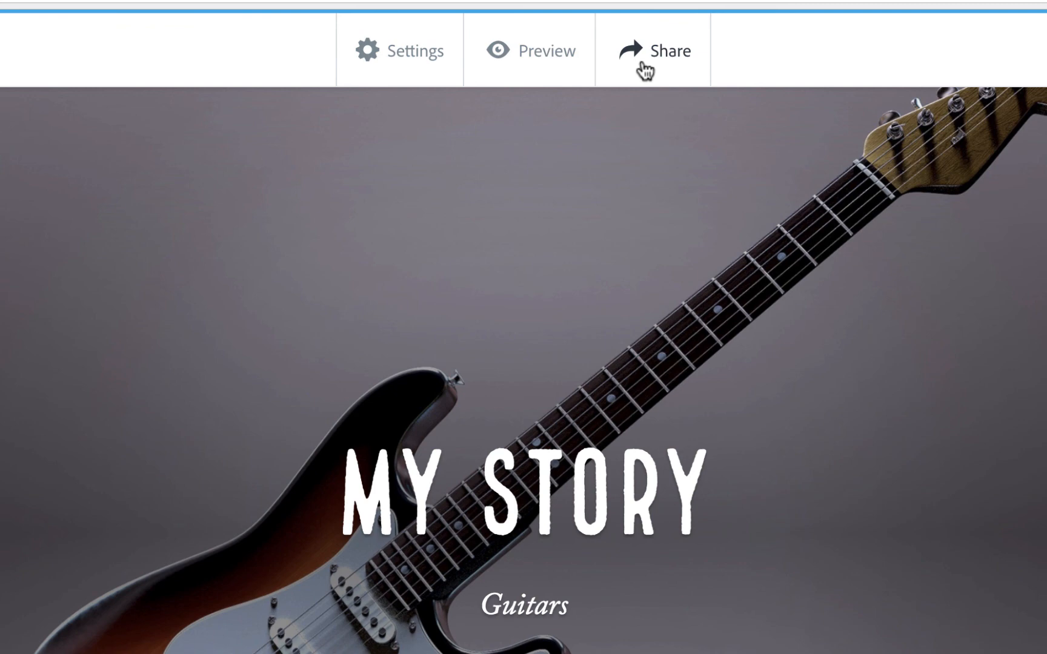
left_click(642, 63)
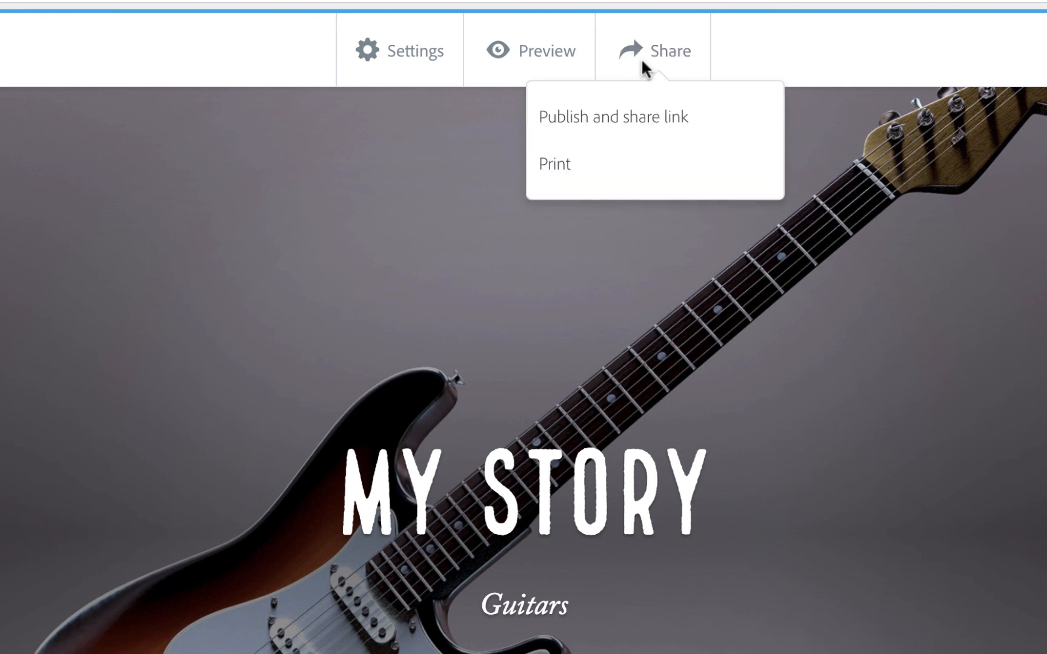
left_click(629, 122)
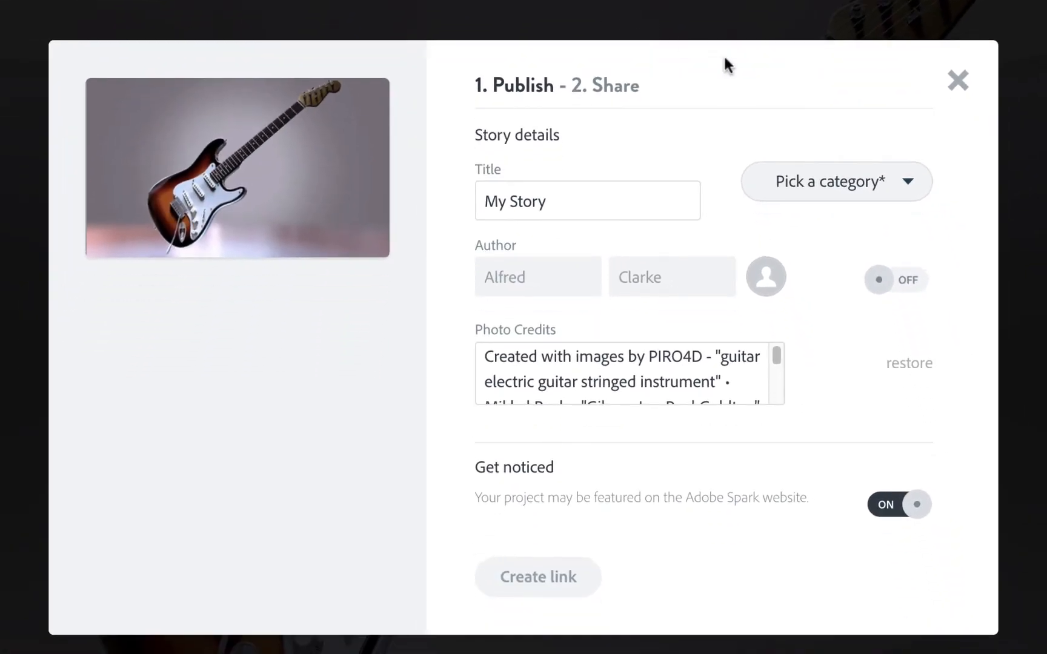
left_click(909, 194)
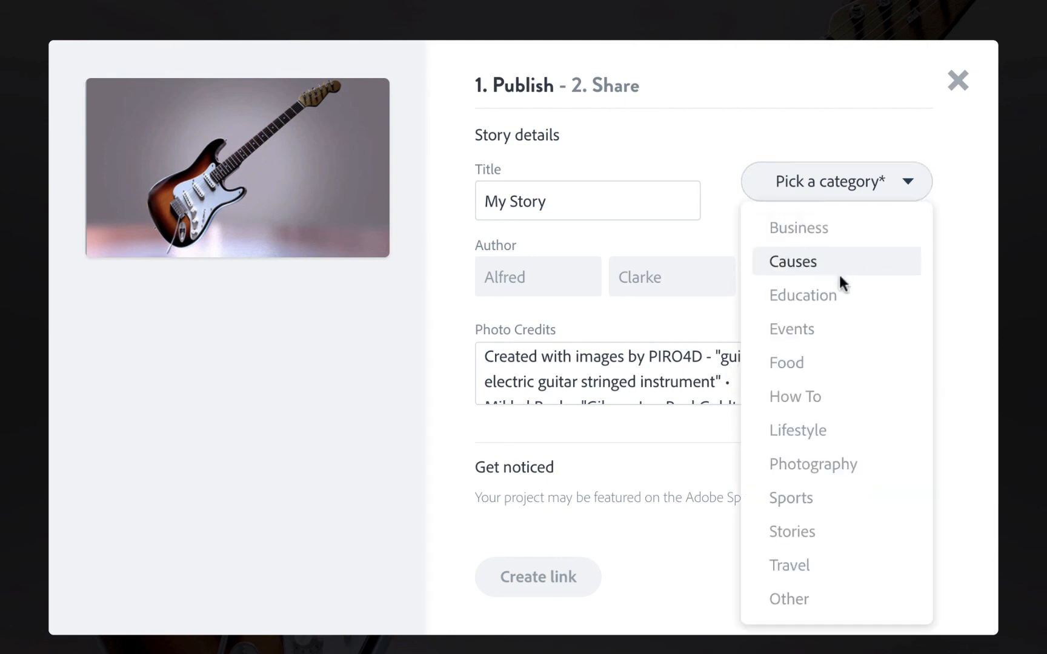
left_click(829, 303)
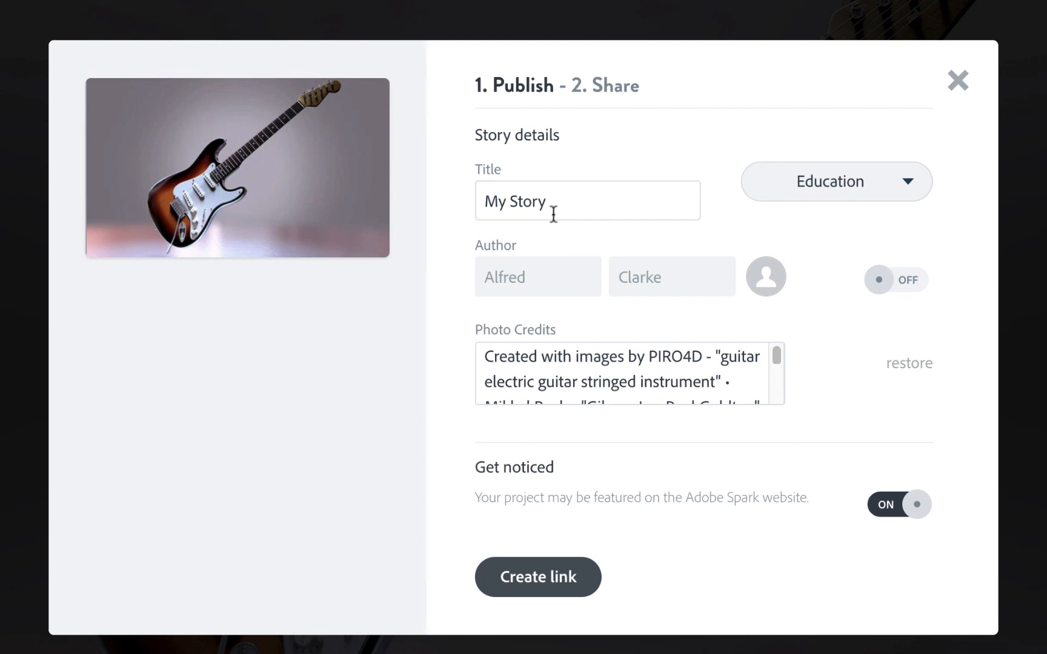
left_click(556, 581)
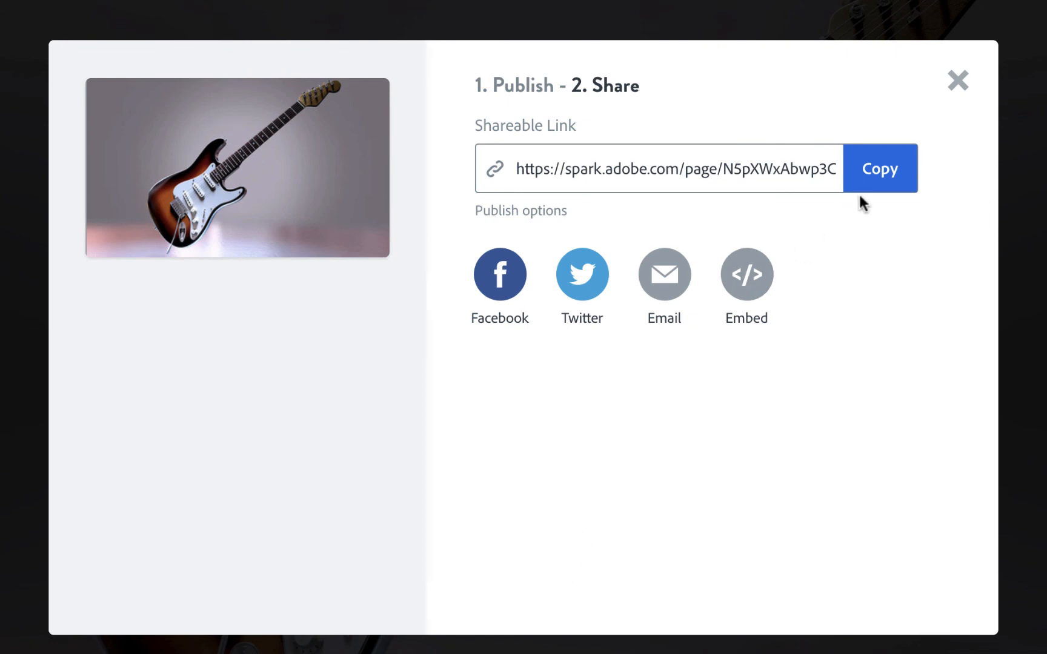
left_click(883, 171)
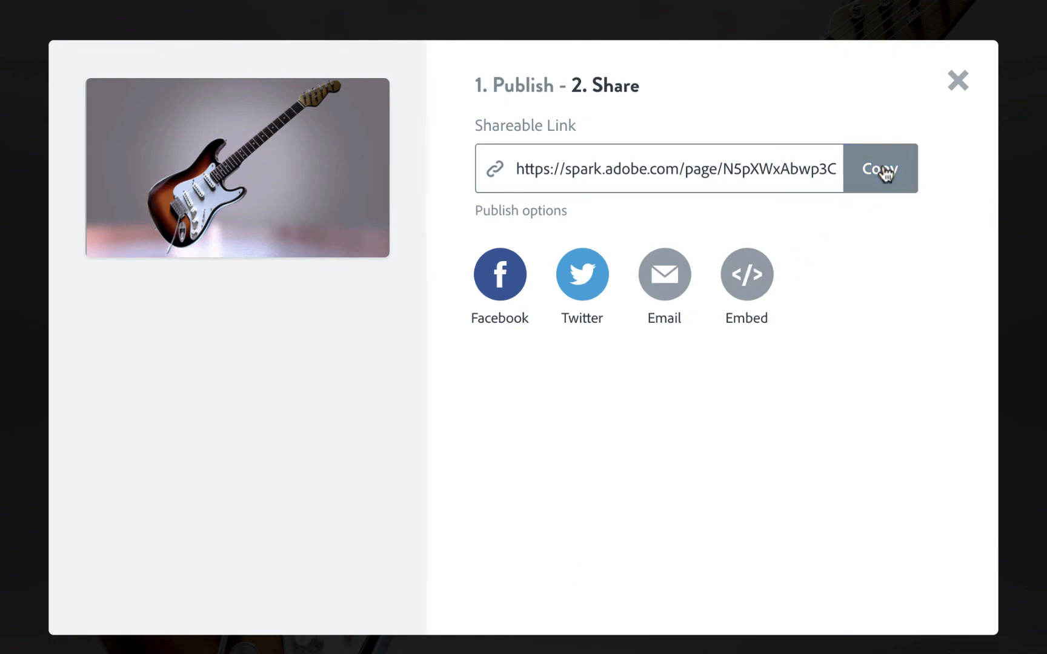